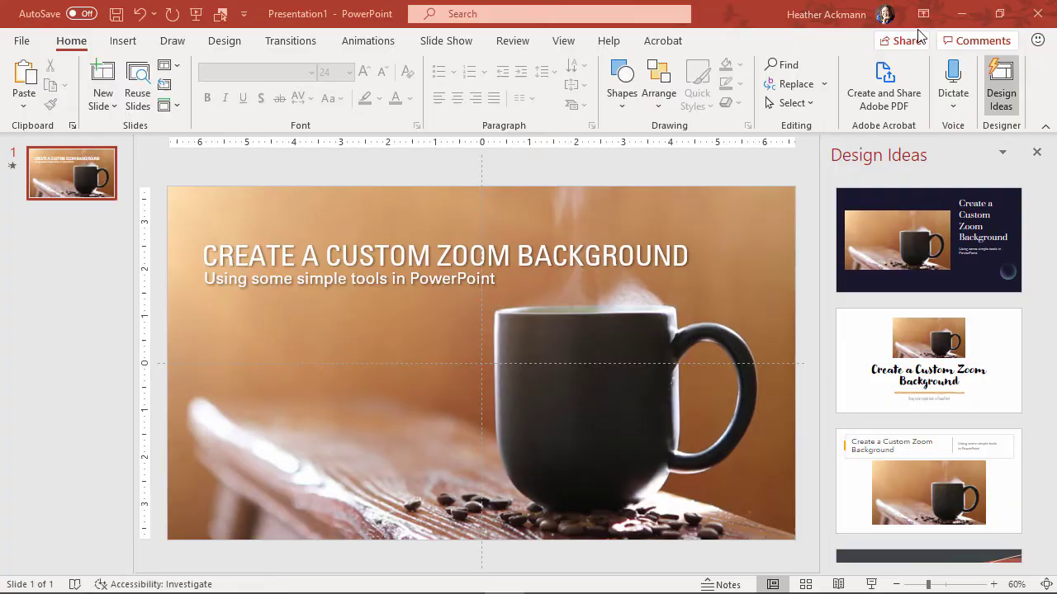
- Minimize the current presentation window to reveal the sparkle-video example presentation
click(959, 13)
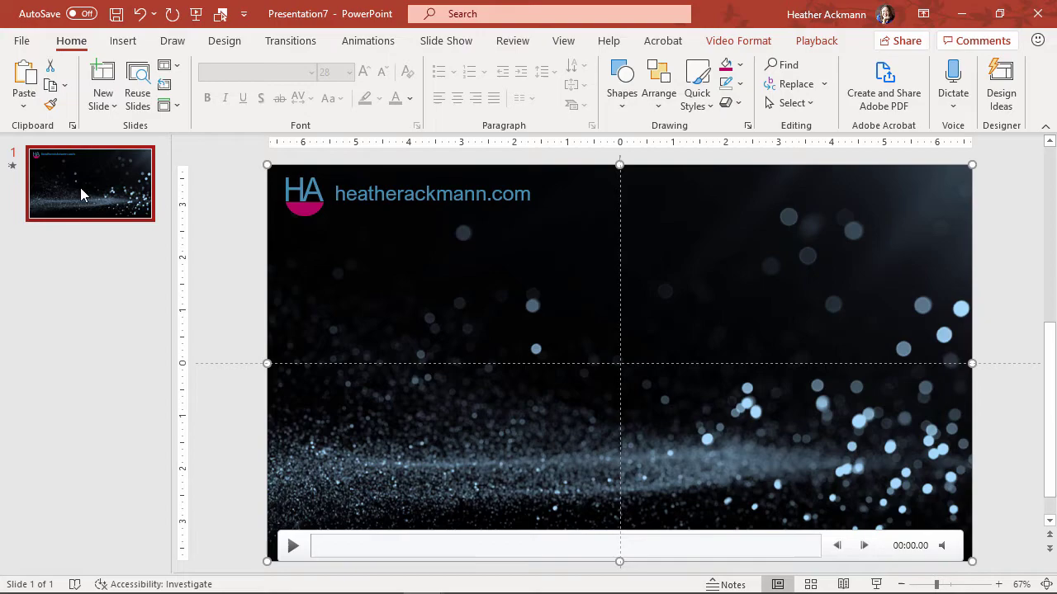
- Preview the Create a Video export options, then return to the File Home page
click(23, 43)
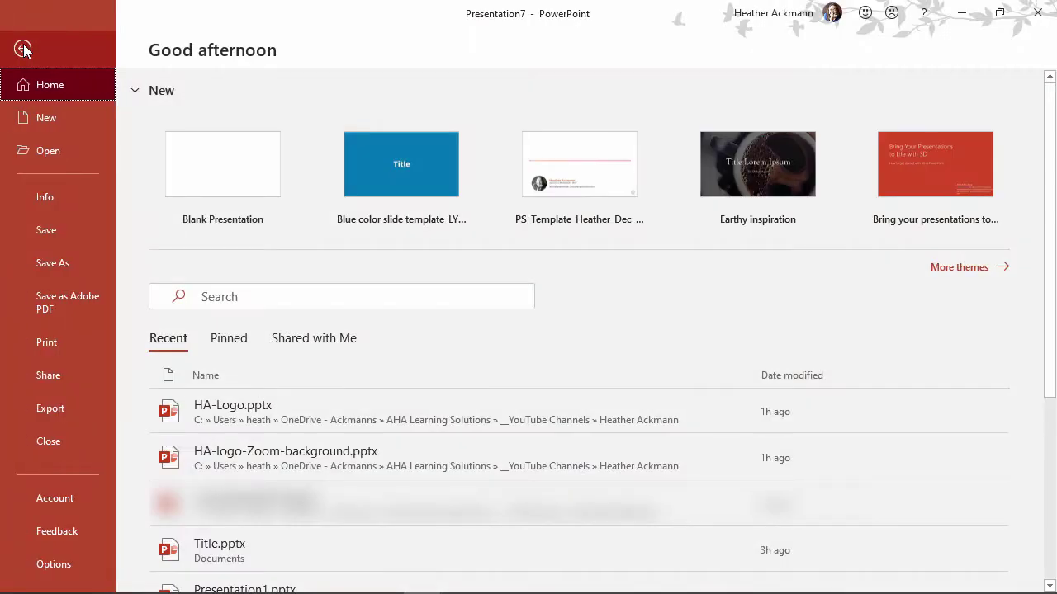
click(58, 421)
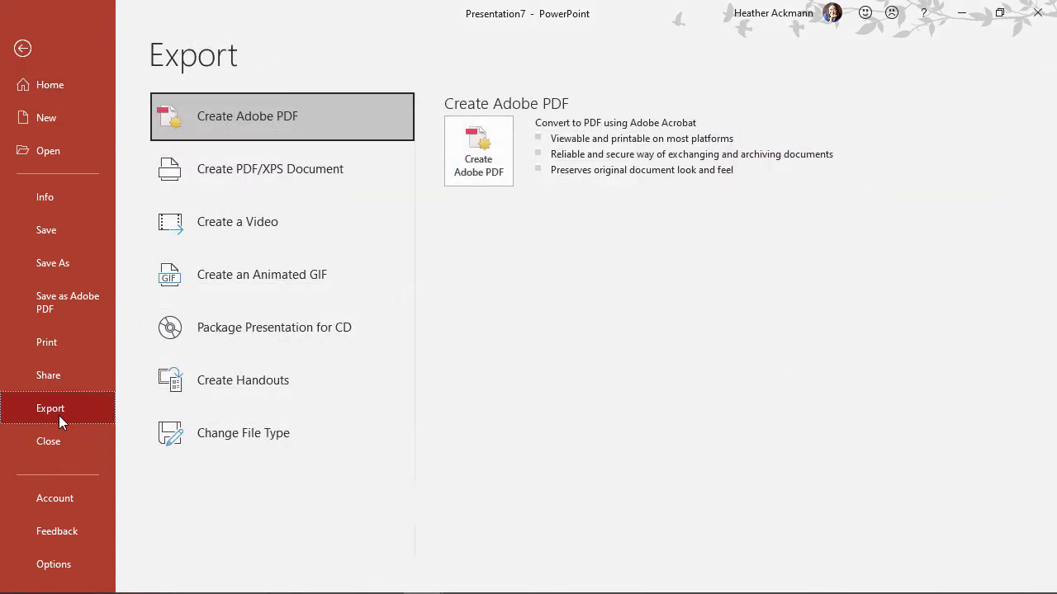
click(264, 229)
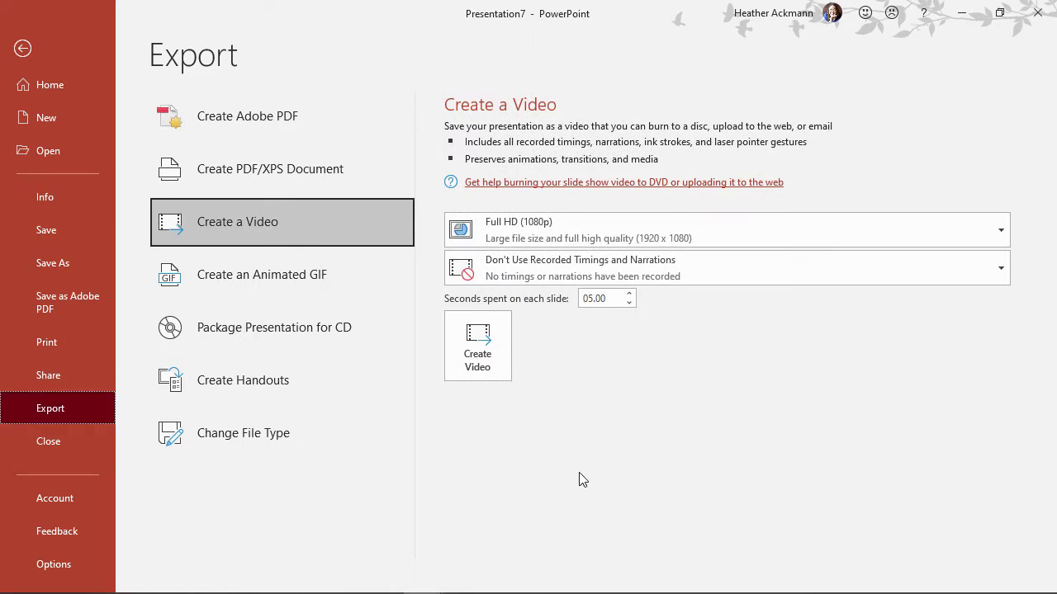
click(37, 50)
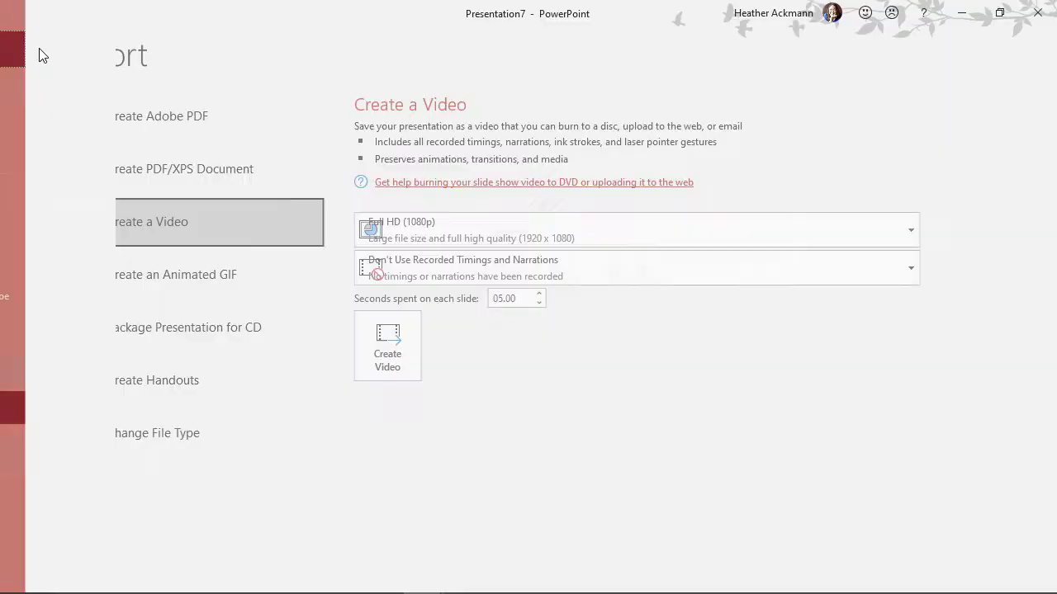
click(26, 46)
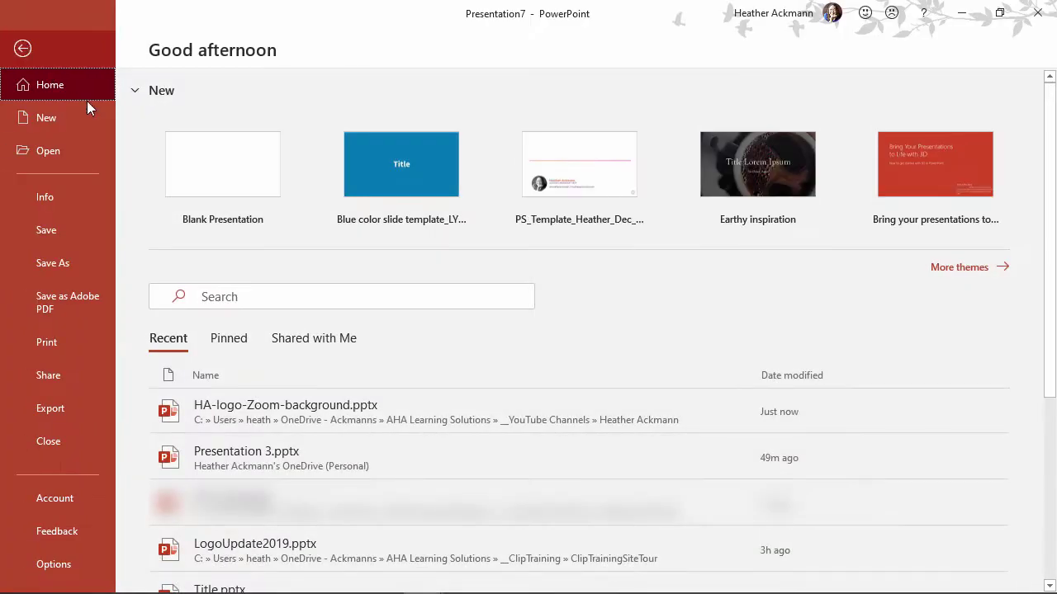
- Create a new blank presentation and bring up its Design options
click(200, 166)
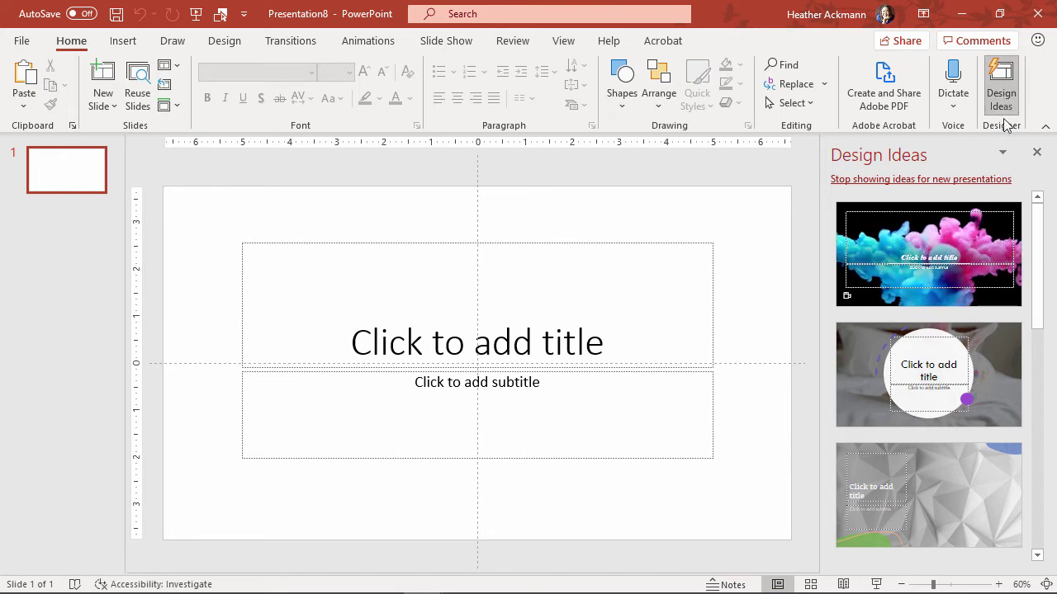
click(221, 43)
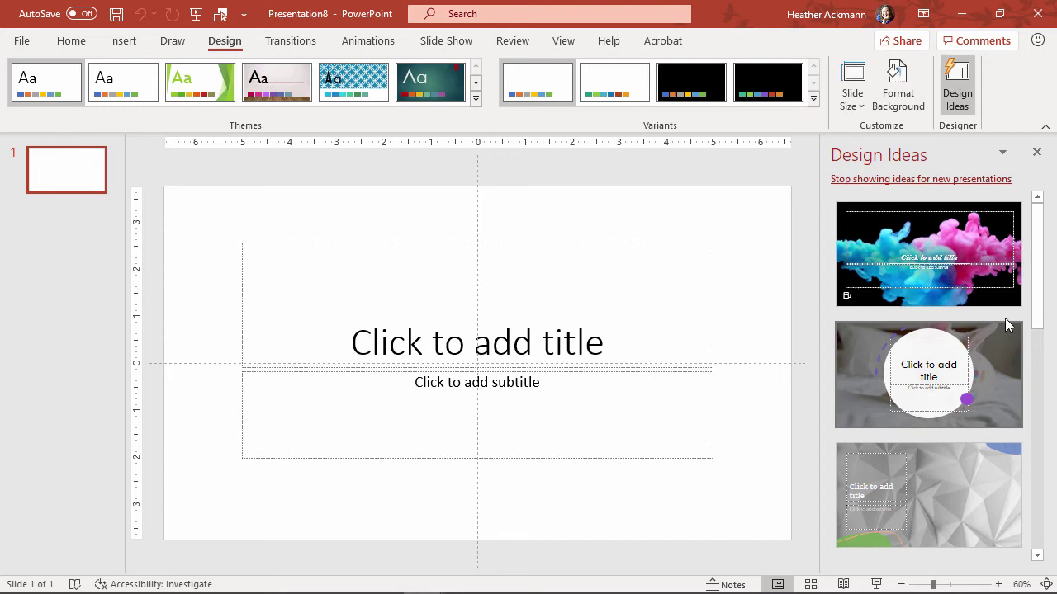
- Enter 'traffic' as the slide title so Design Ideas suggests layouts
click(596, 347)
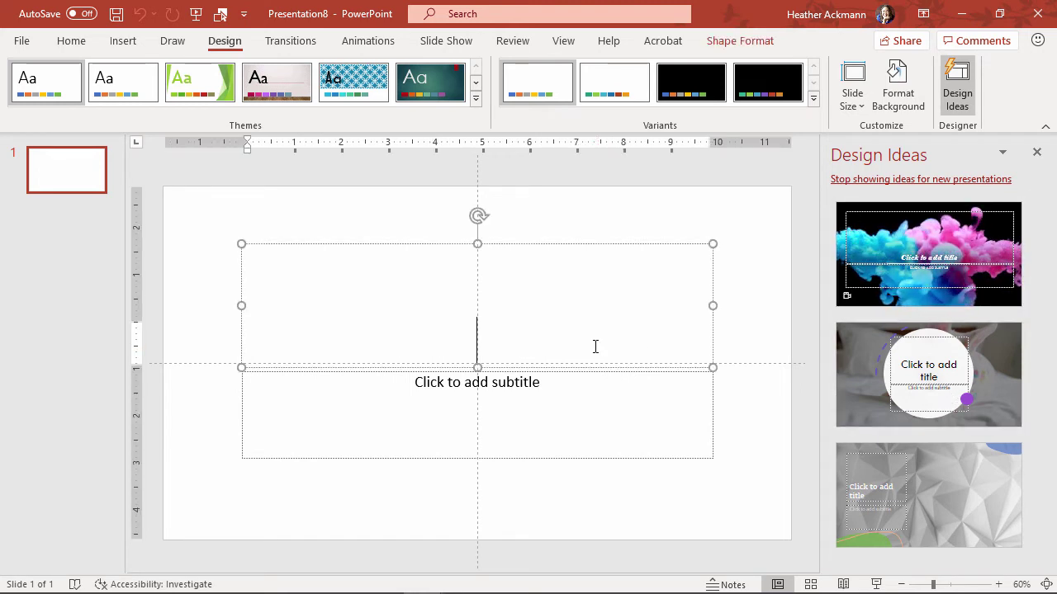
text(a)
key(BackSpace)
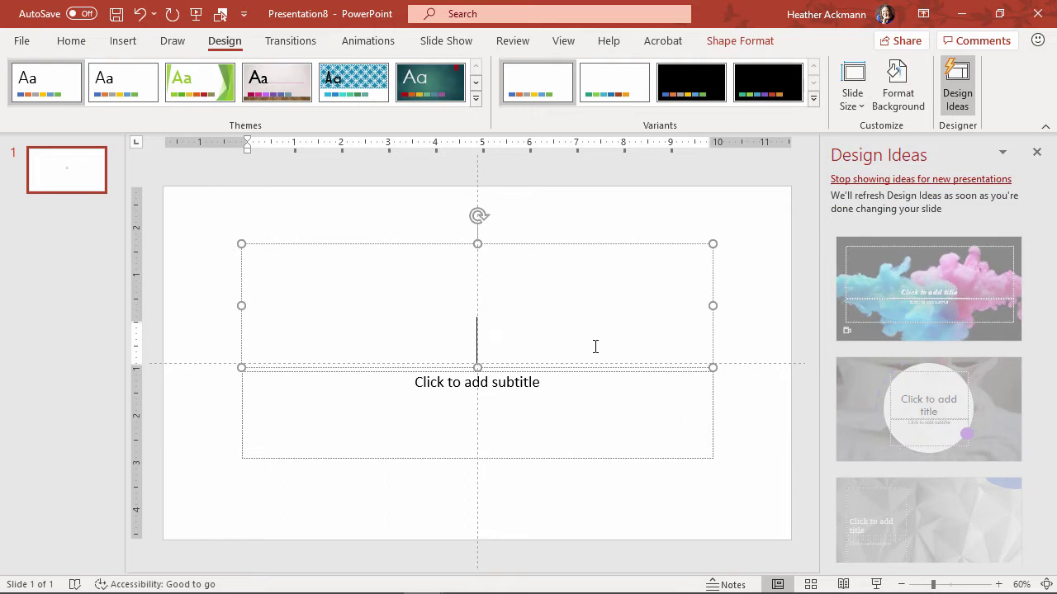
text(c)
key(BackSpace)
text(tra)
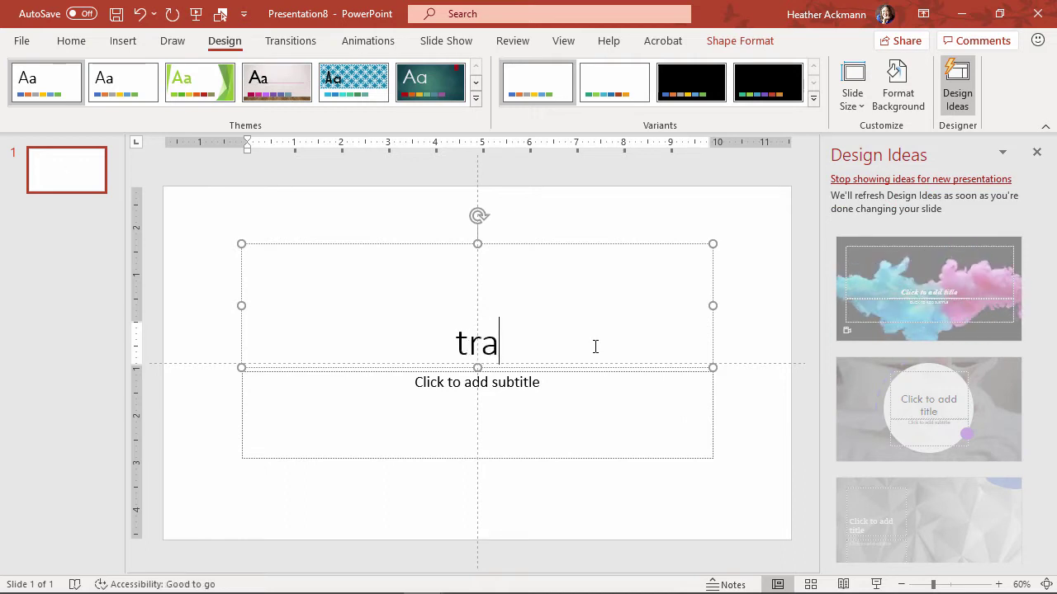
text(ffic)
click(602, 498)
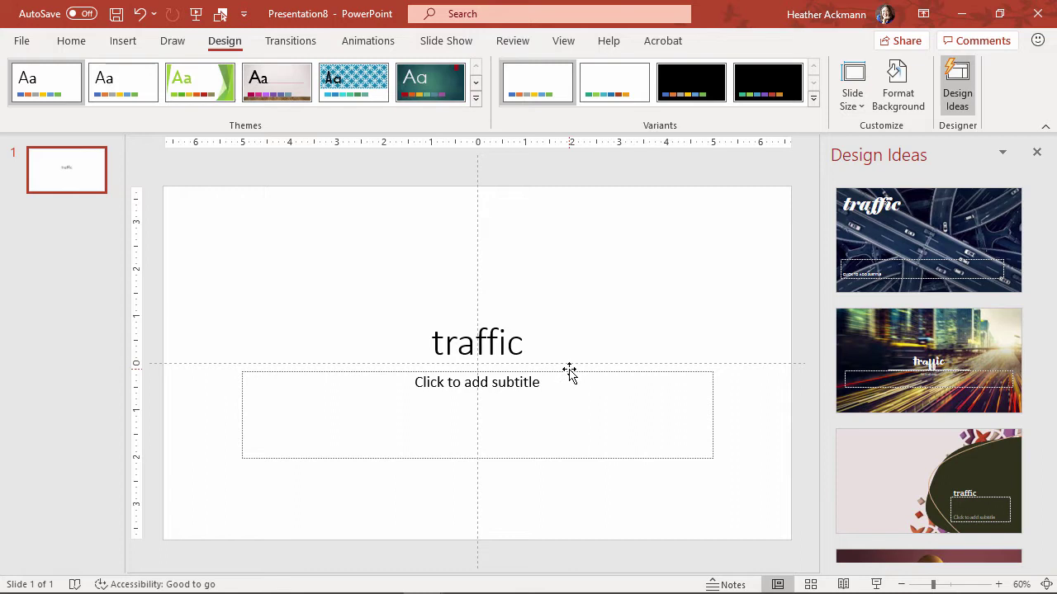
- Replace the title with 'abstract' to refresh the design suggestions
double_click(493, 331)
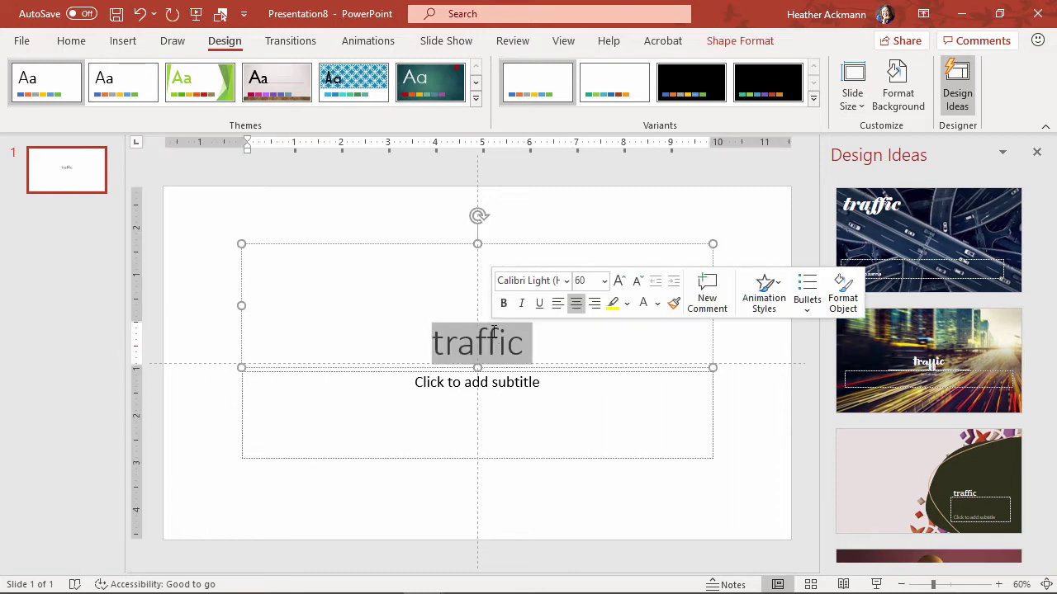
text(abstract)
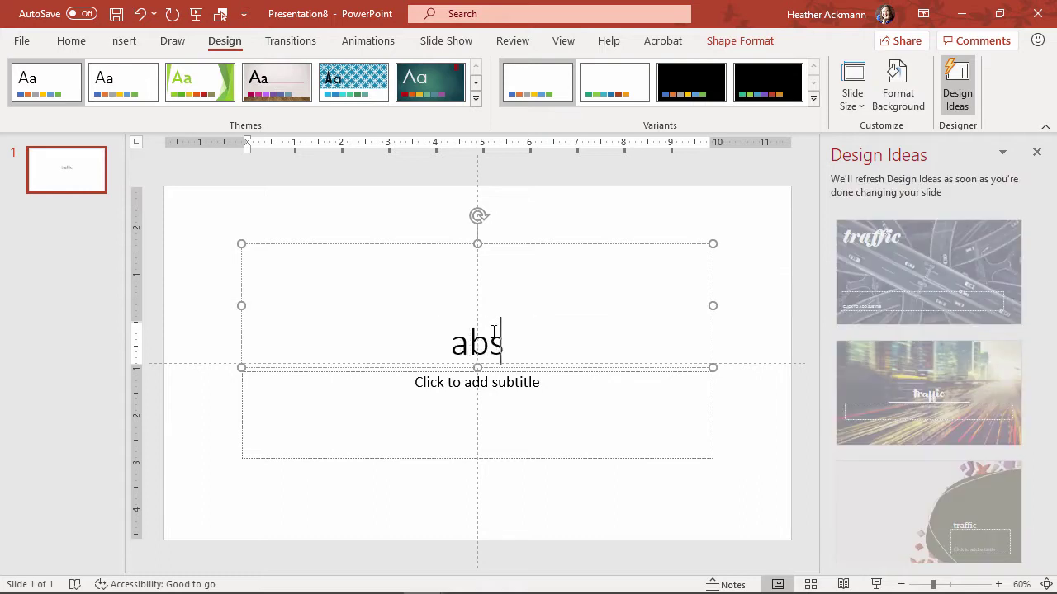
click(520, 493)
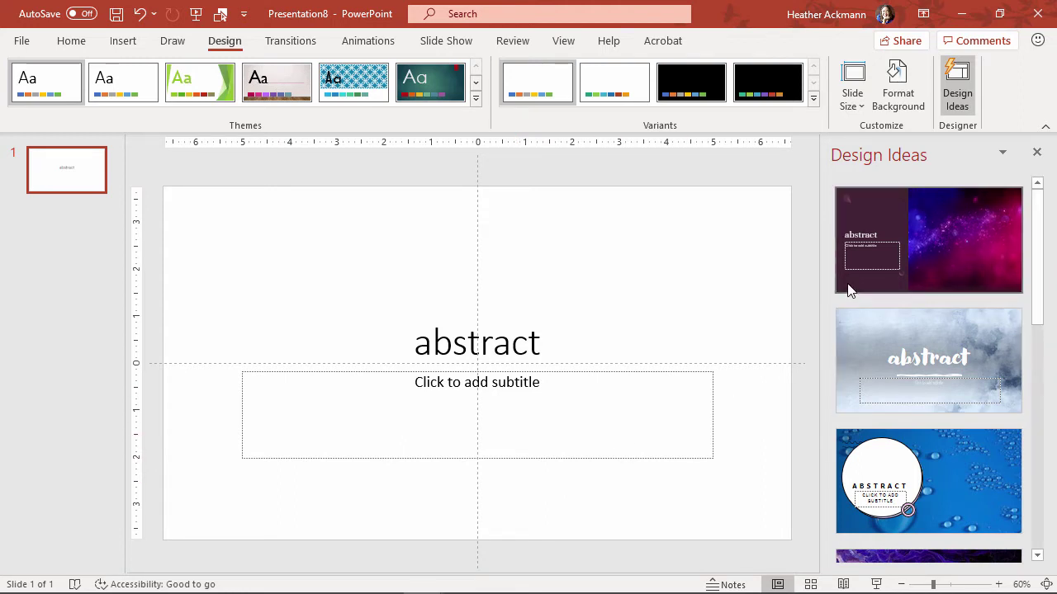
- Apply the purple galaxy video design and play its background video as a preview
click(966, 264)
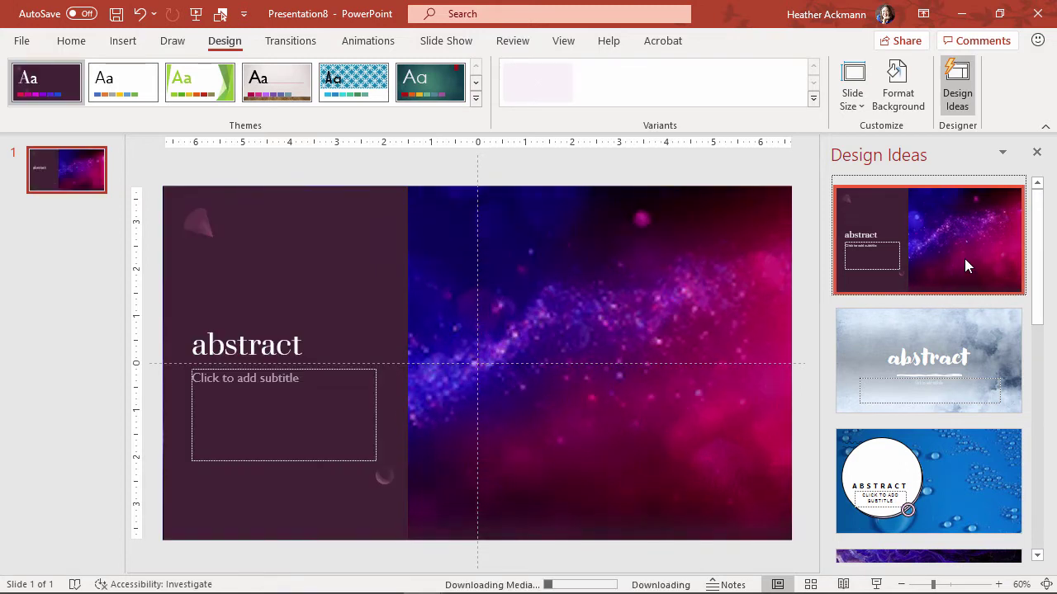
mouse_move(559, 239)
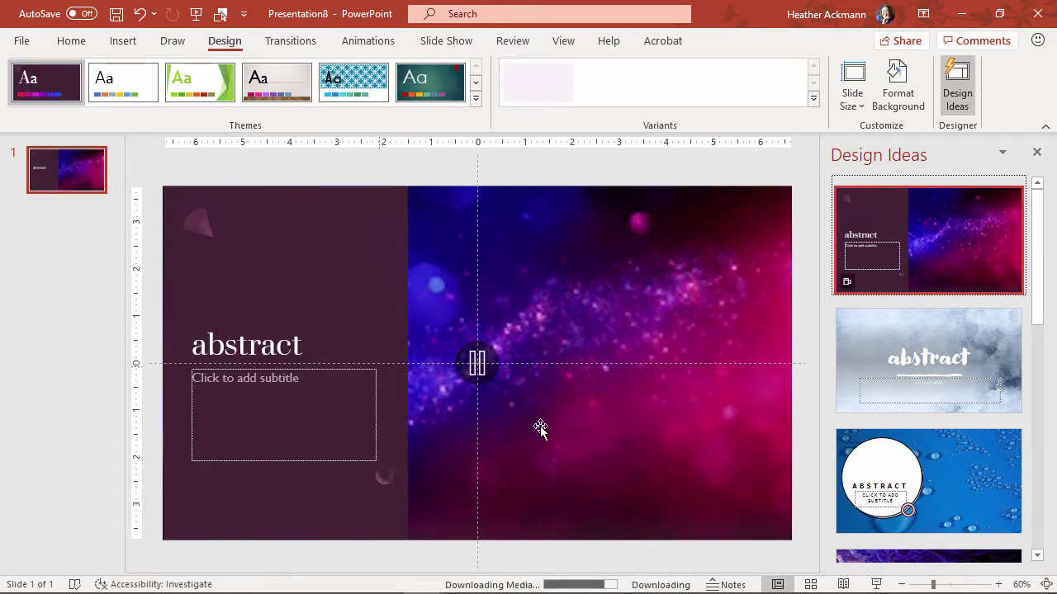
click(468, 421)
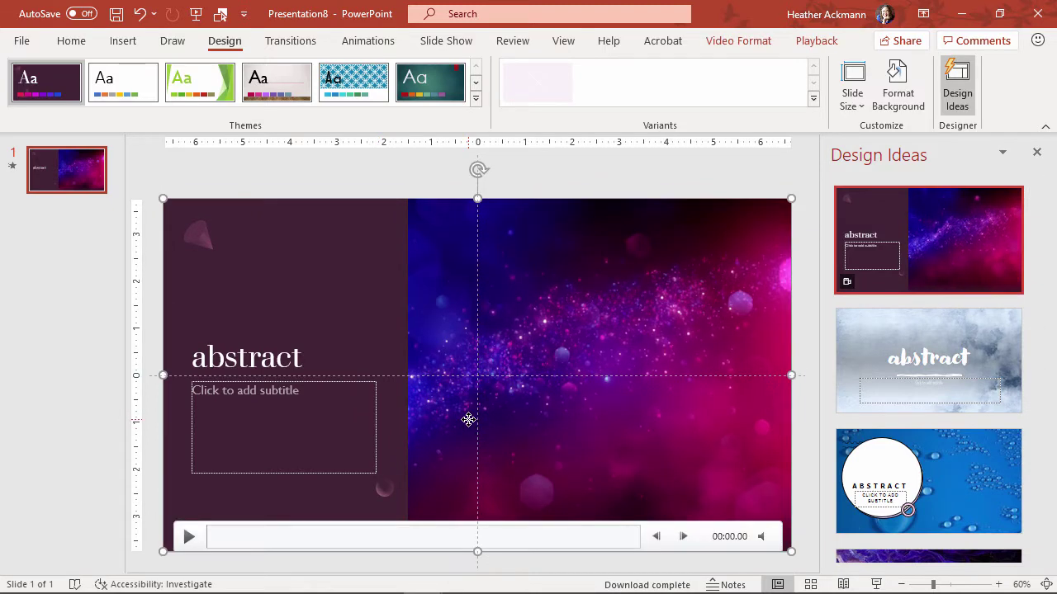
click(188, 537)
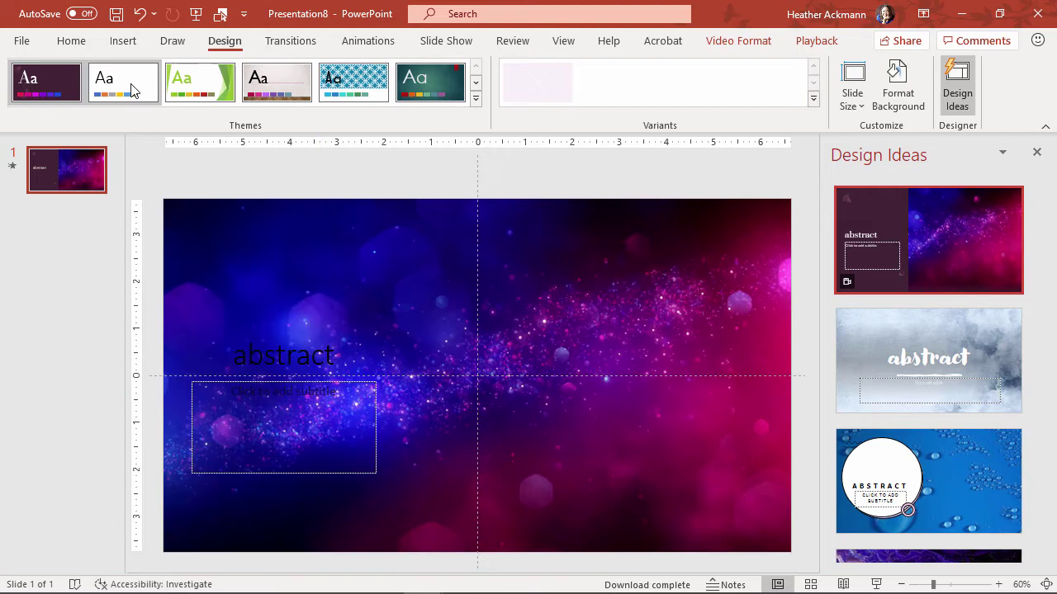
- Switch the slide to Blank layout, delete the abstract title box, and close Design Ideas
click(73, 41)
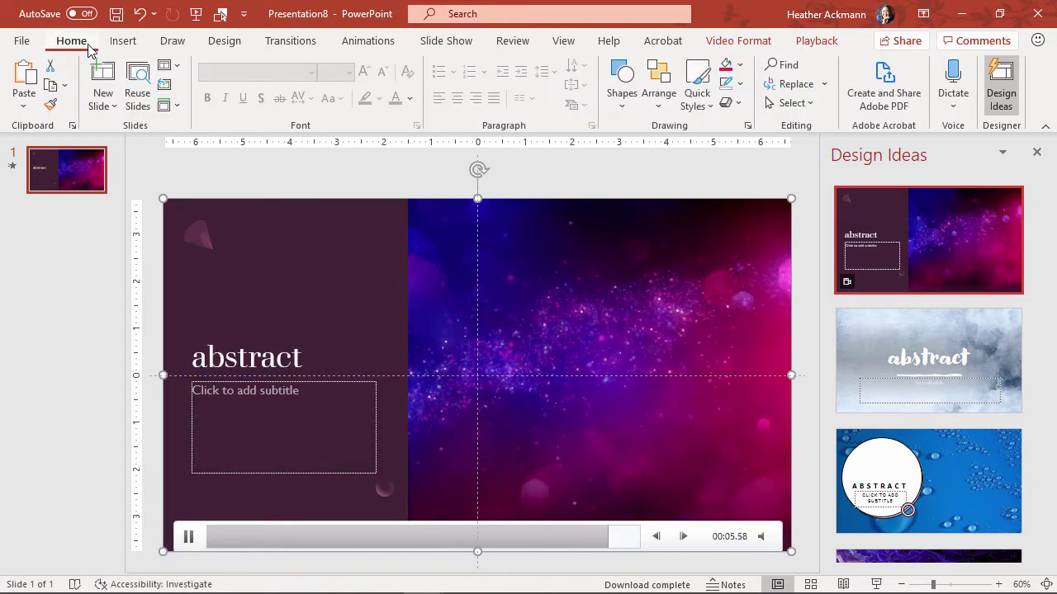
click(168, 66)
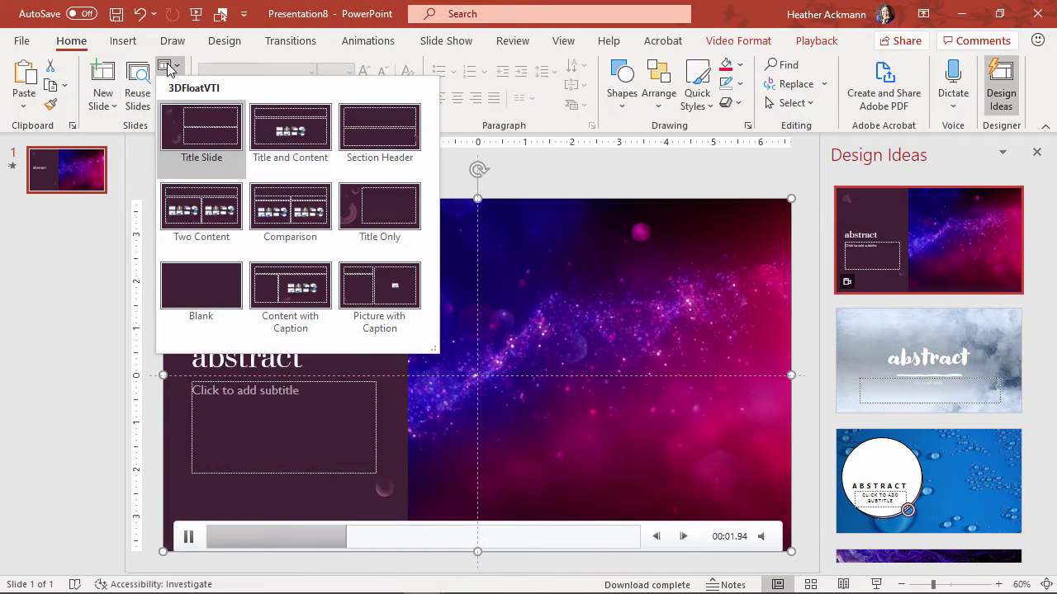
click(191, 292)
click(190, 286)
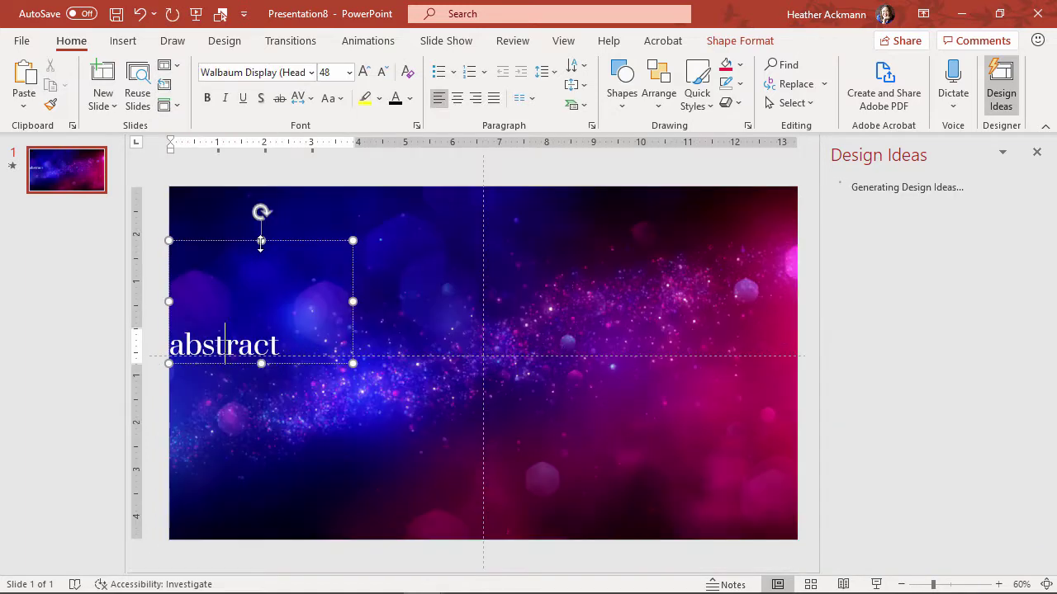
key(Delete)
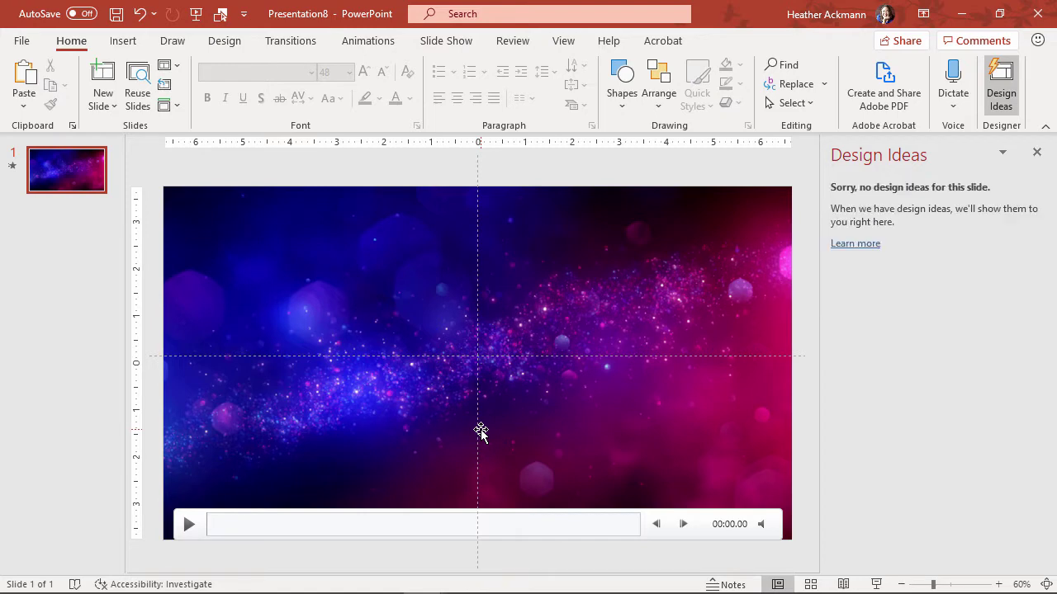
click(1037, 153)
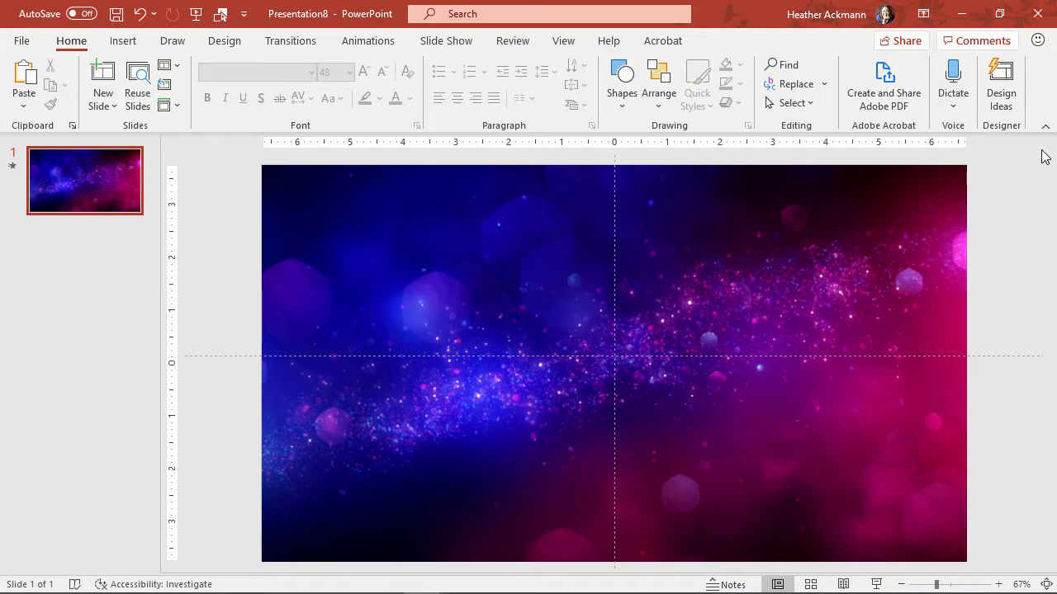
- Insert a text box on the slide containing the presenter's social handle
click(131, 44)
click(618, 92)
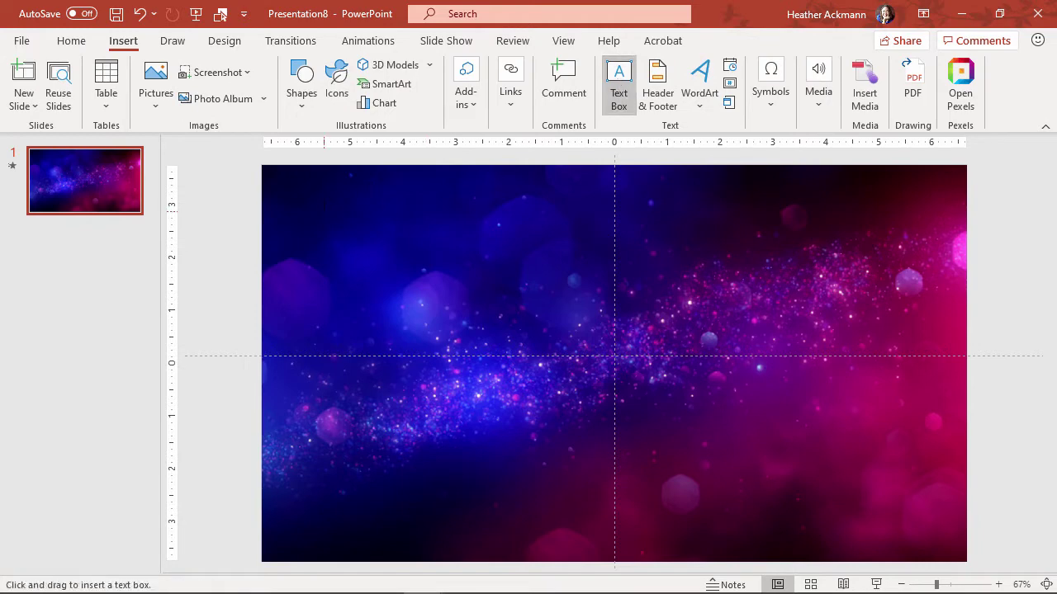
drag(624, 308, 624, 309)
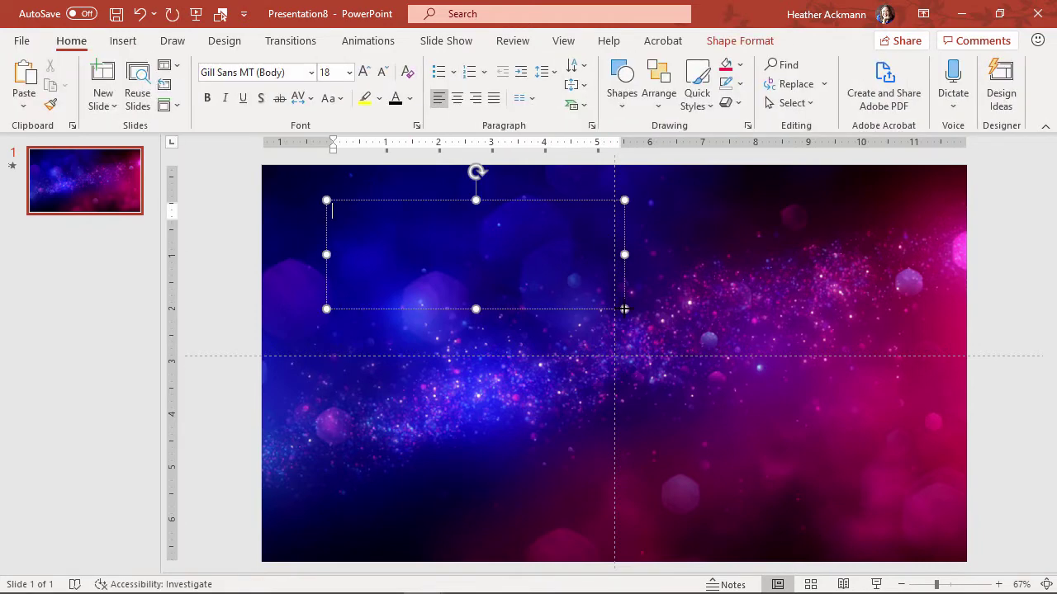
text(@heatherackmann)
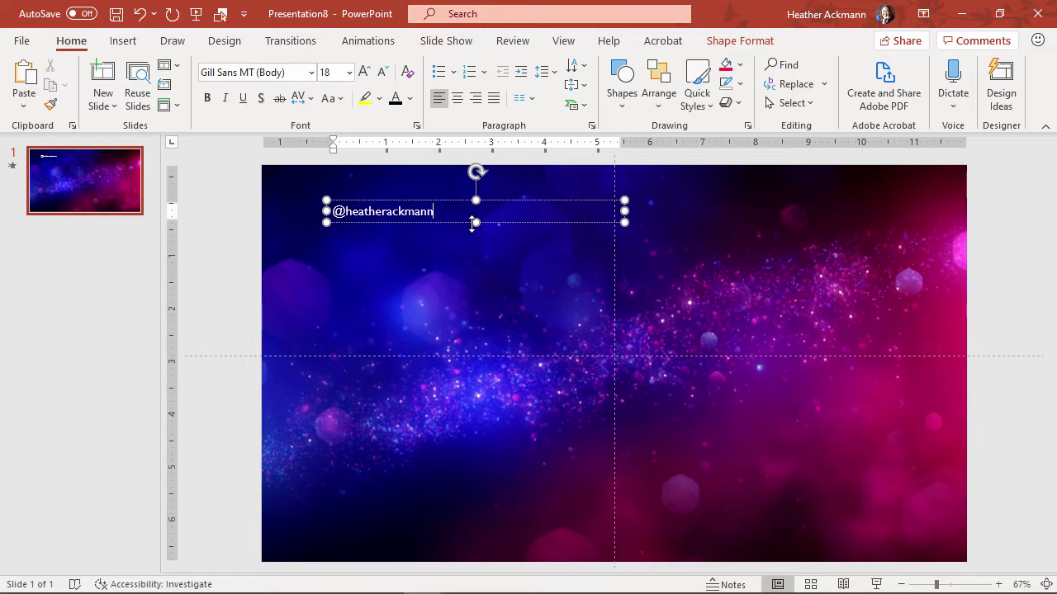
- Enlarge the handle text to 48 pt and move it to the top-left corner
click(459, 222)
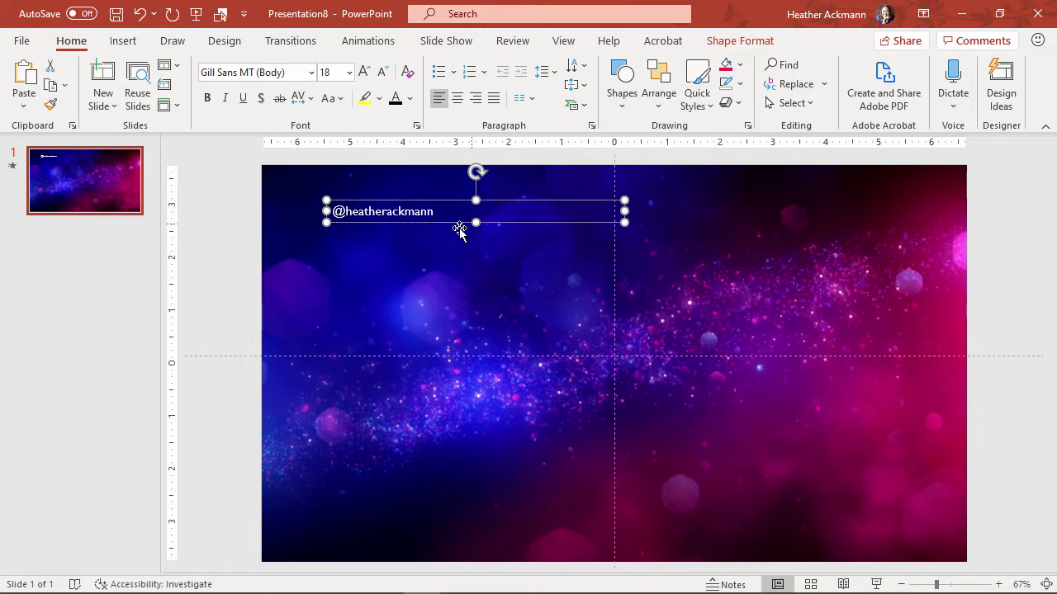
click(366, 73)
click(366, 73)
click(366, 73)
click(365, 73)
click(365, 73)
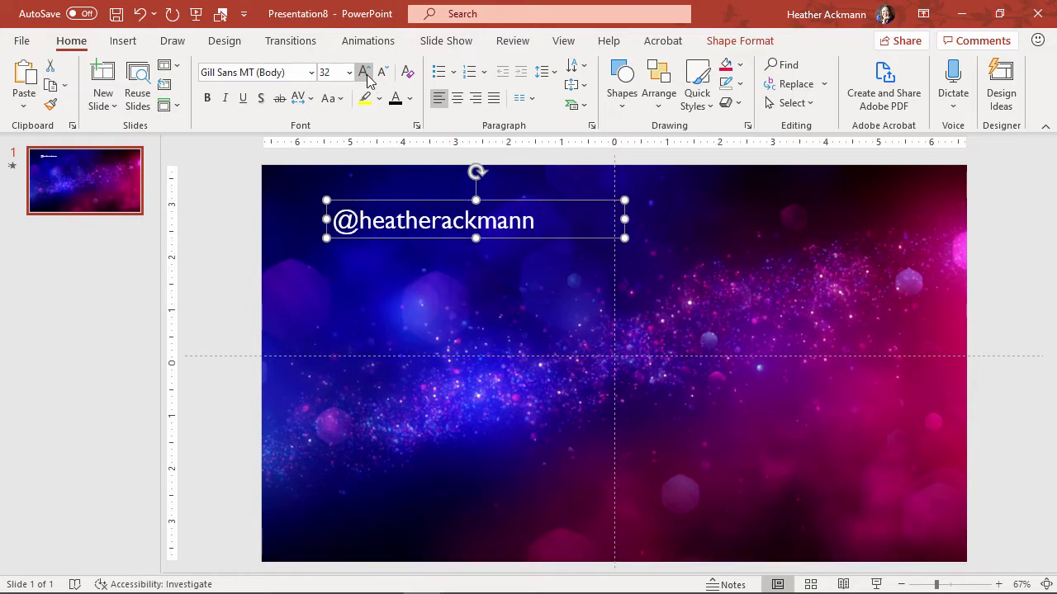
click(366, 74)
click(366, 73)
click(366, 73)
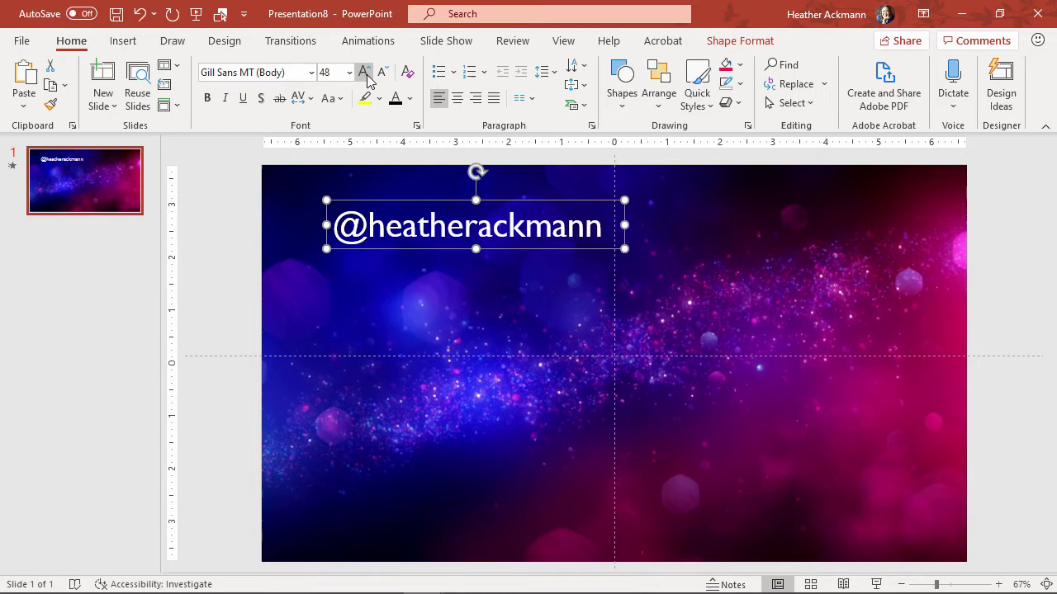
drag(523, 248, 465, 224)
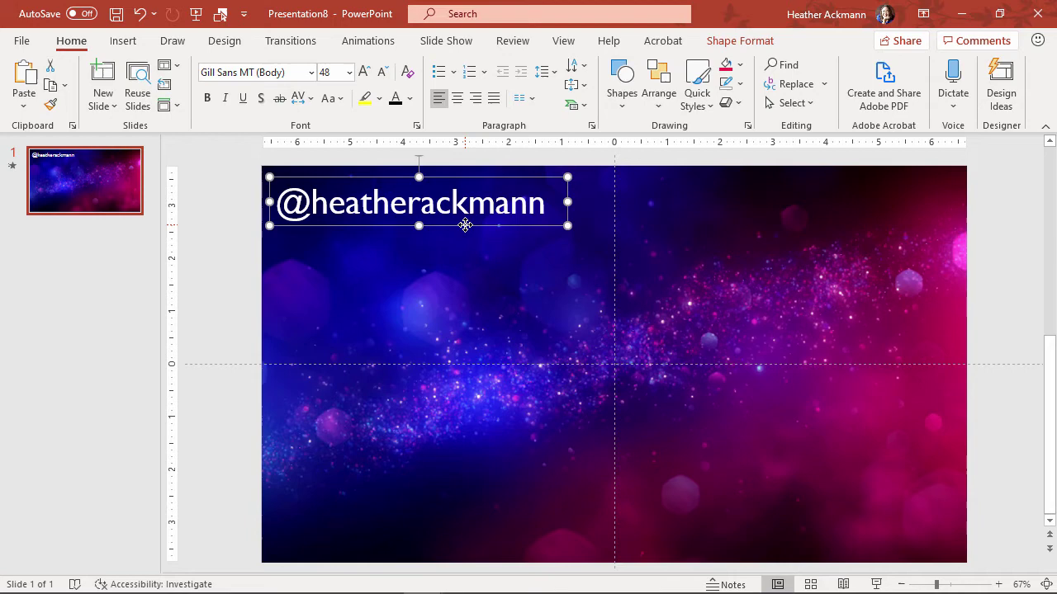
- Give the handle text a Fly In from Left, 1.50 s duration, starting After Previous
click(370, 41)
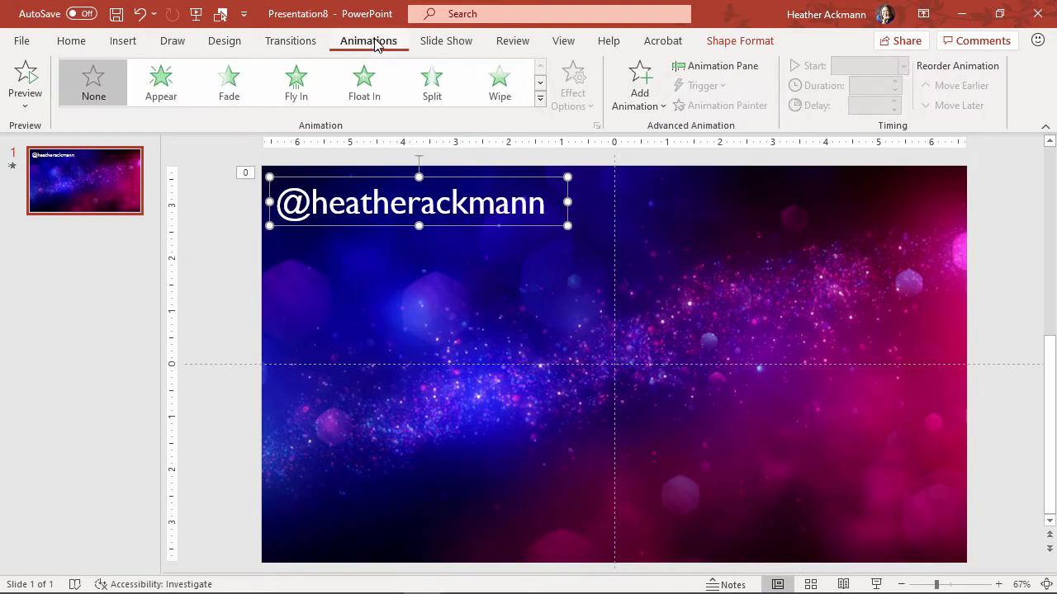
click(298, 87)
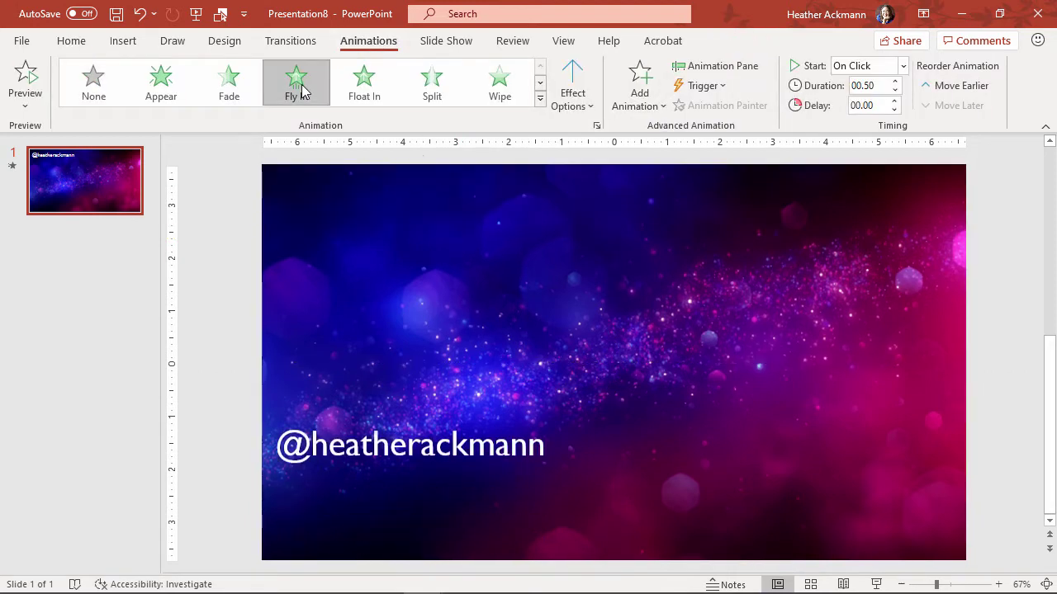
click(573, 90)
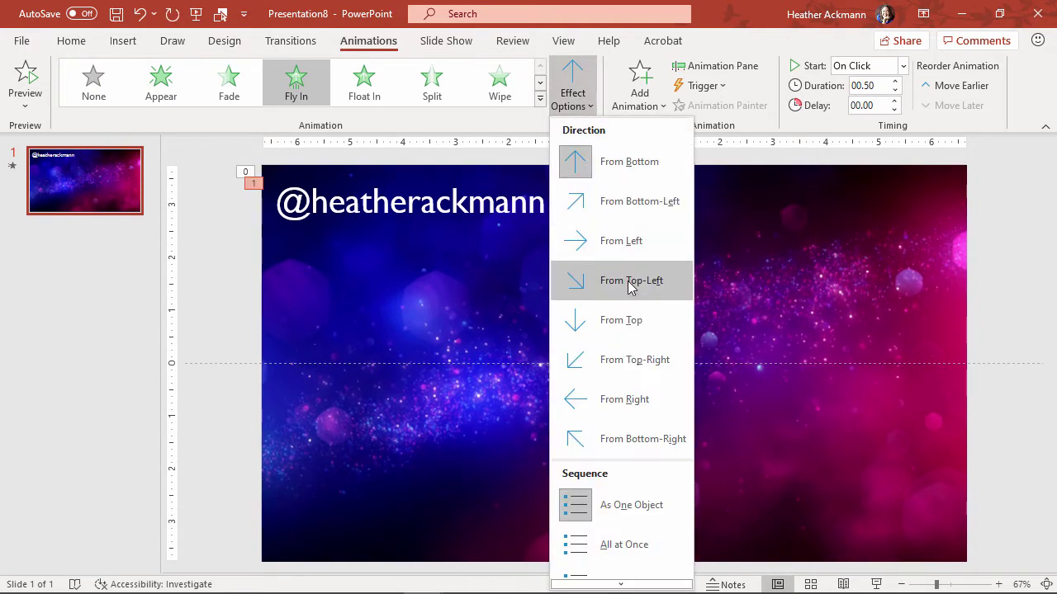
click(629, 243)
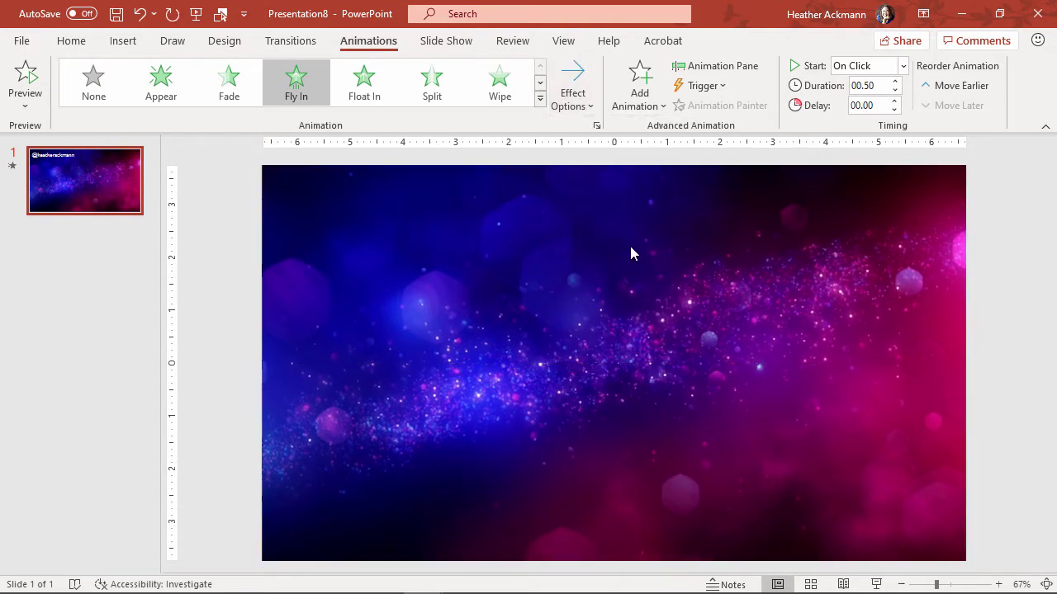
click(895, 82)
click(895, 83)
click(895, 83)
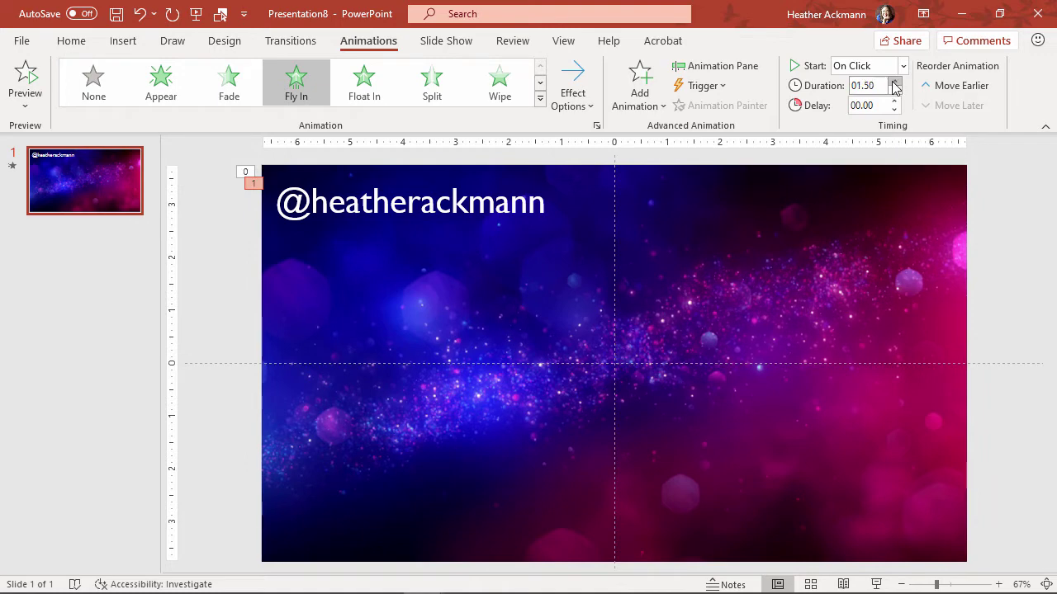
click(876, 72)
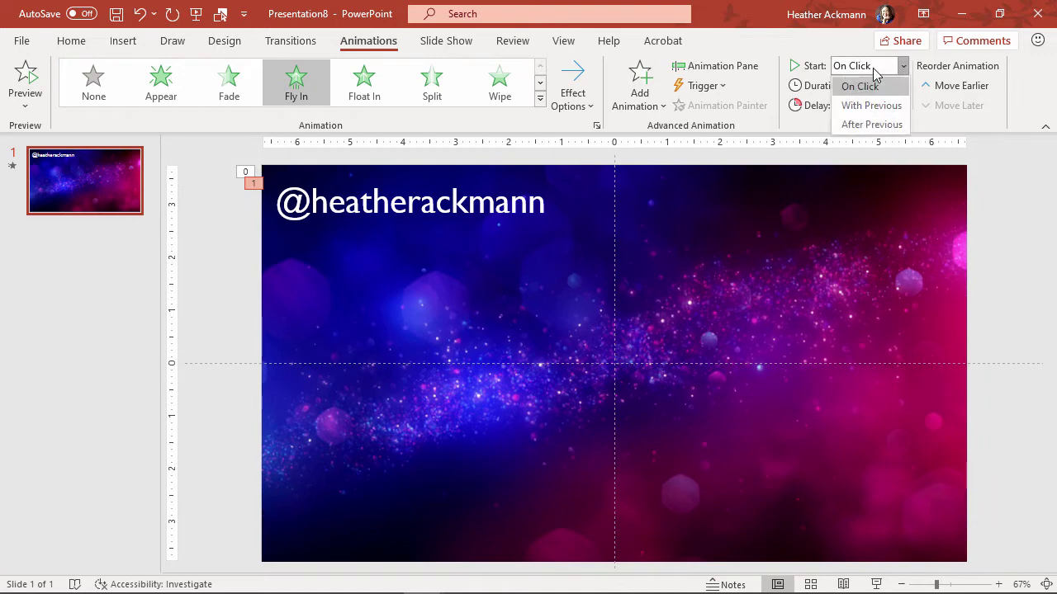
click(878, 123)
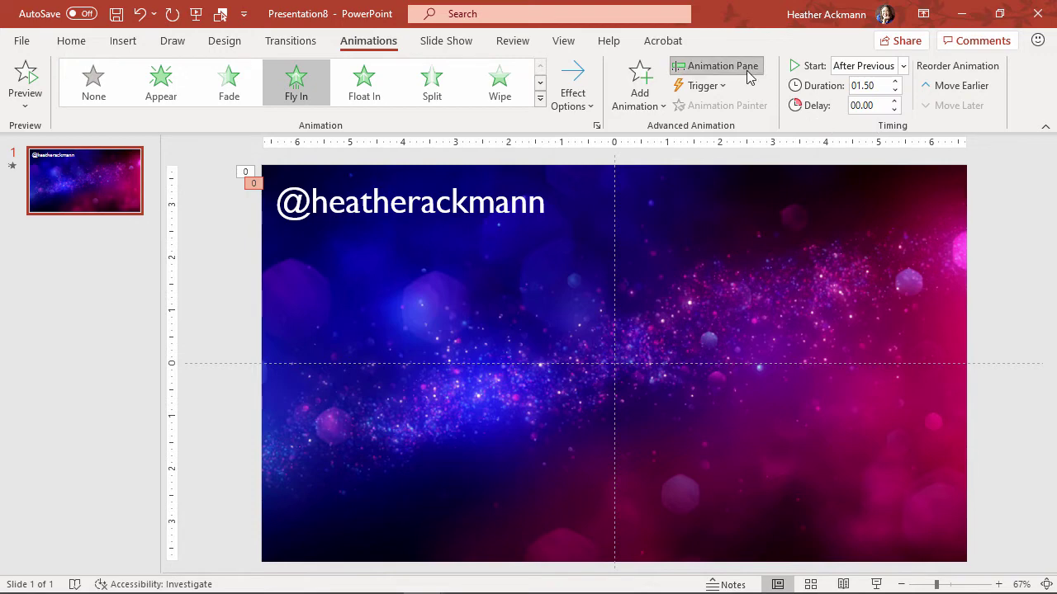
- Show the Animation Pane and add a Wheel exit effect to the handle text
click(716, 66)
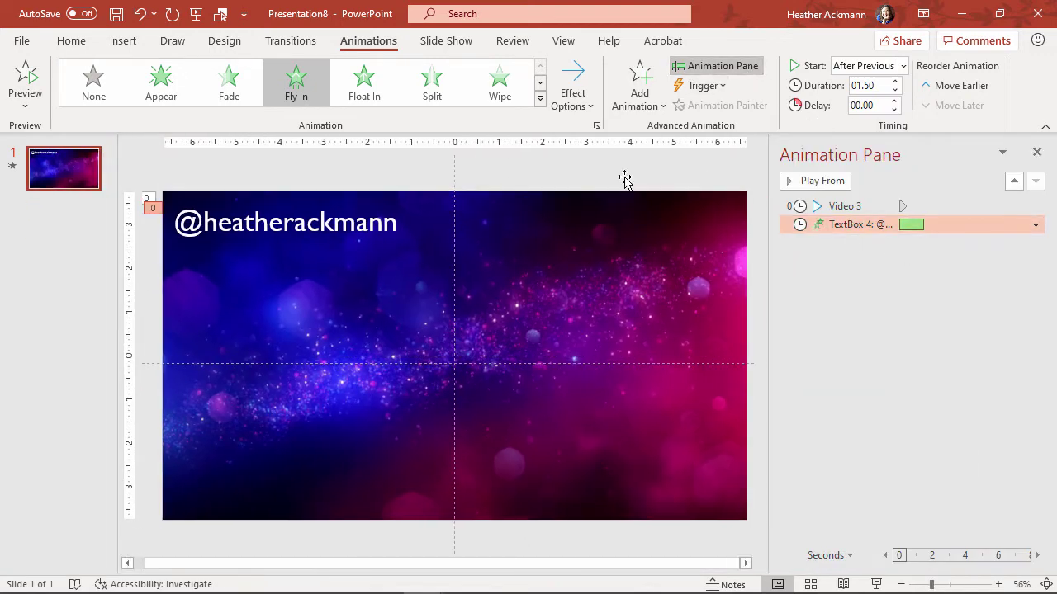
click(638, 103)
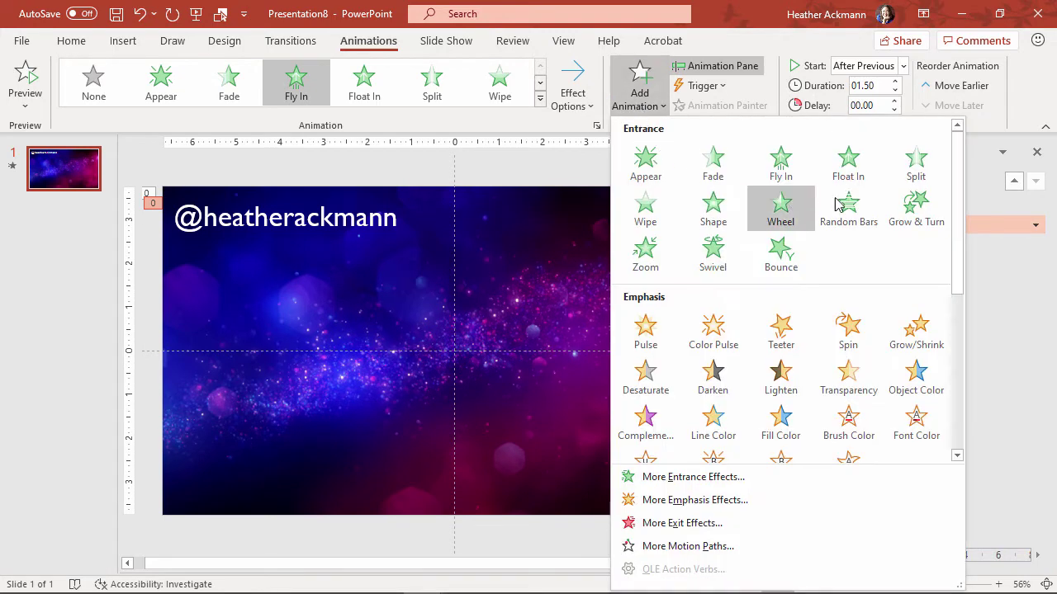
drag(958, 225, 964, 382)
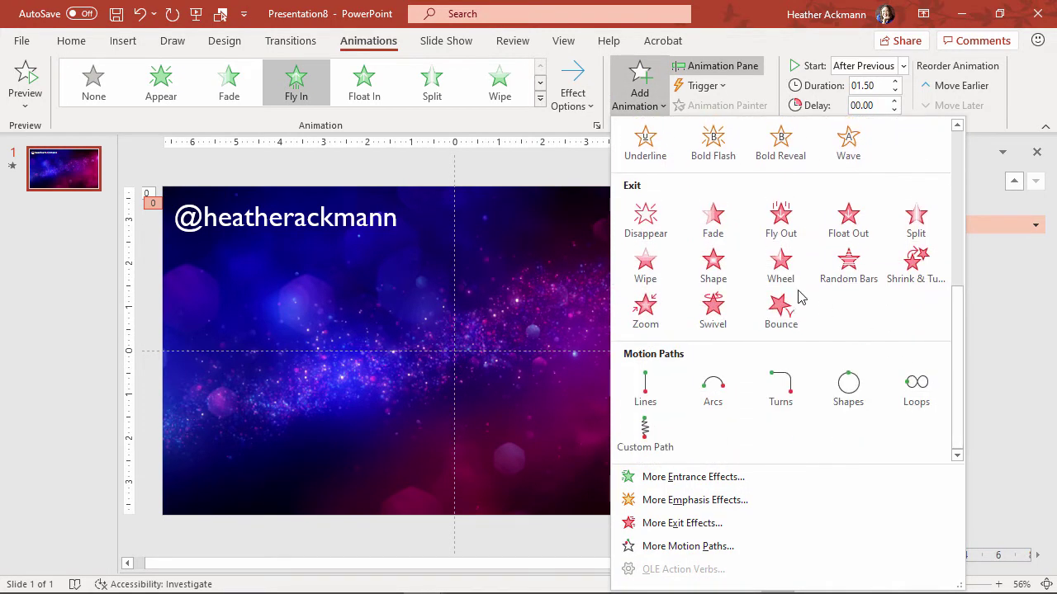
click(780, 268)
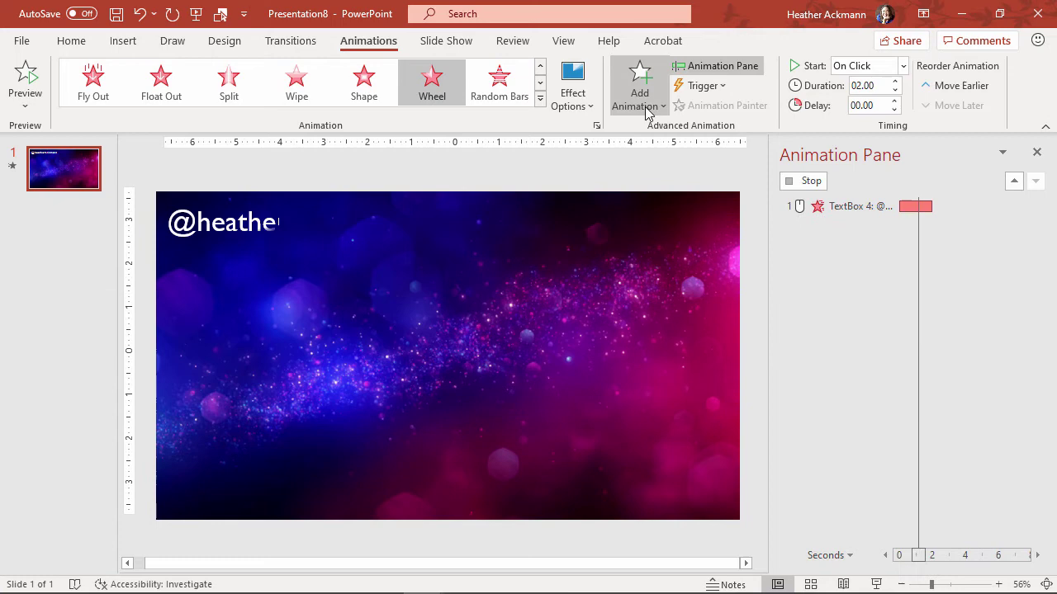
click(636, 111)
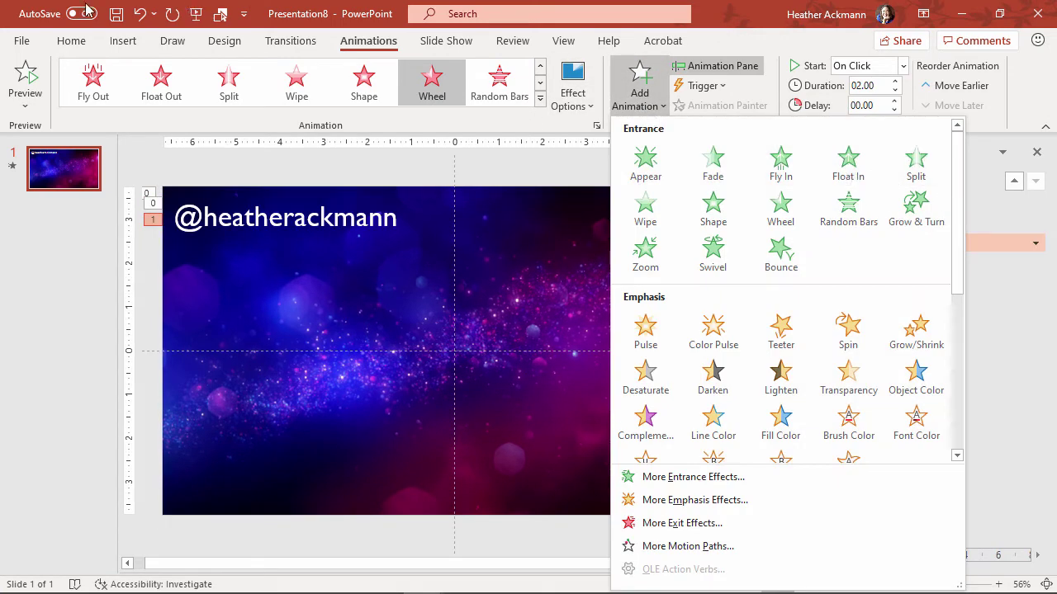
- Undo the Wheel exit and add a Fly Out exit to the handle text instead
click(139, 13)
click(139, 14)
click(256, 205)
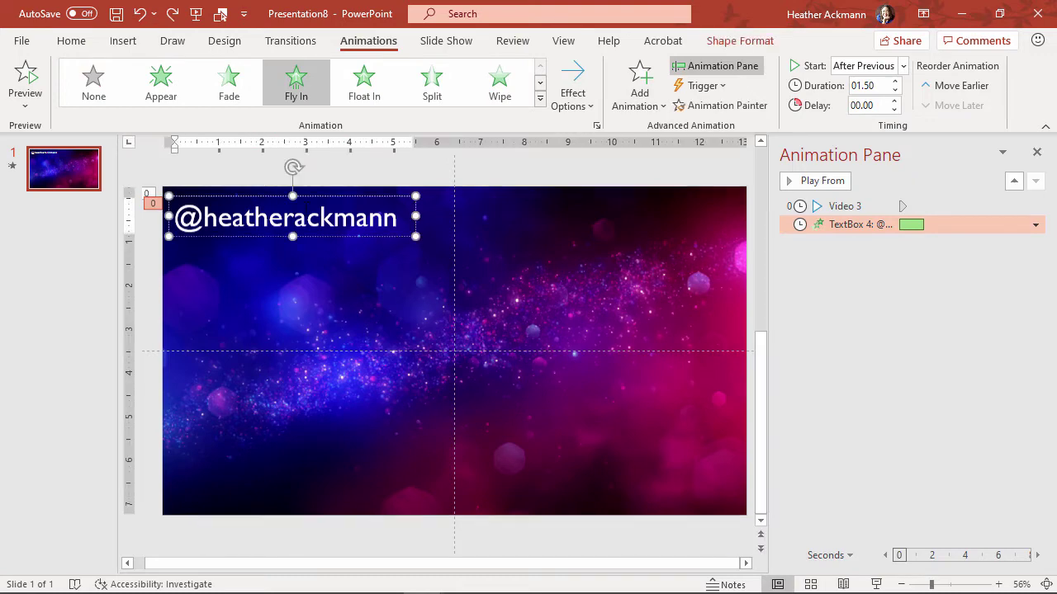
click(652, 96)
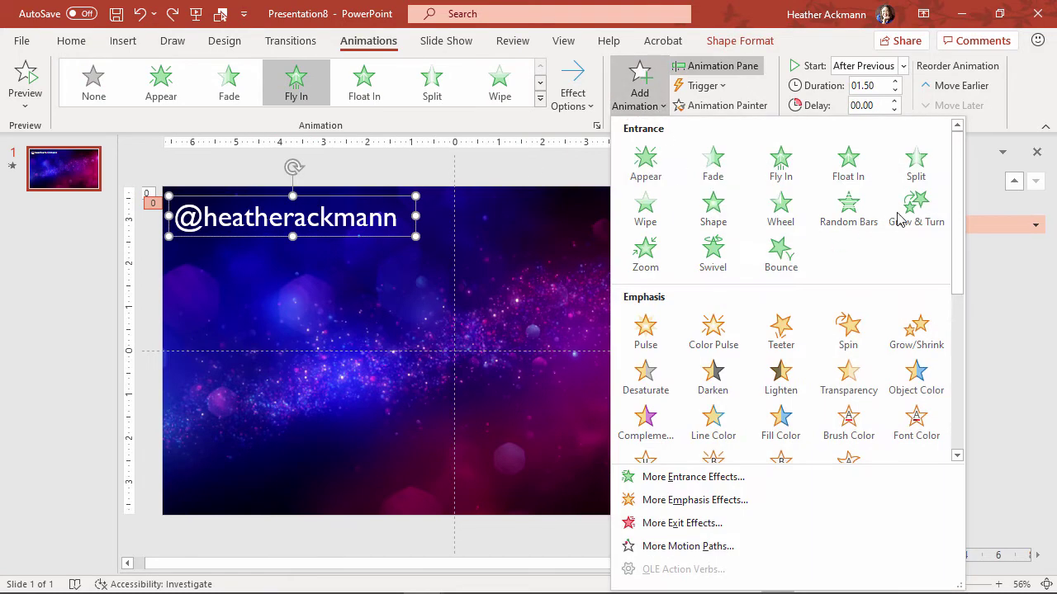
drag(957, 208, 967, 384)
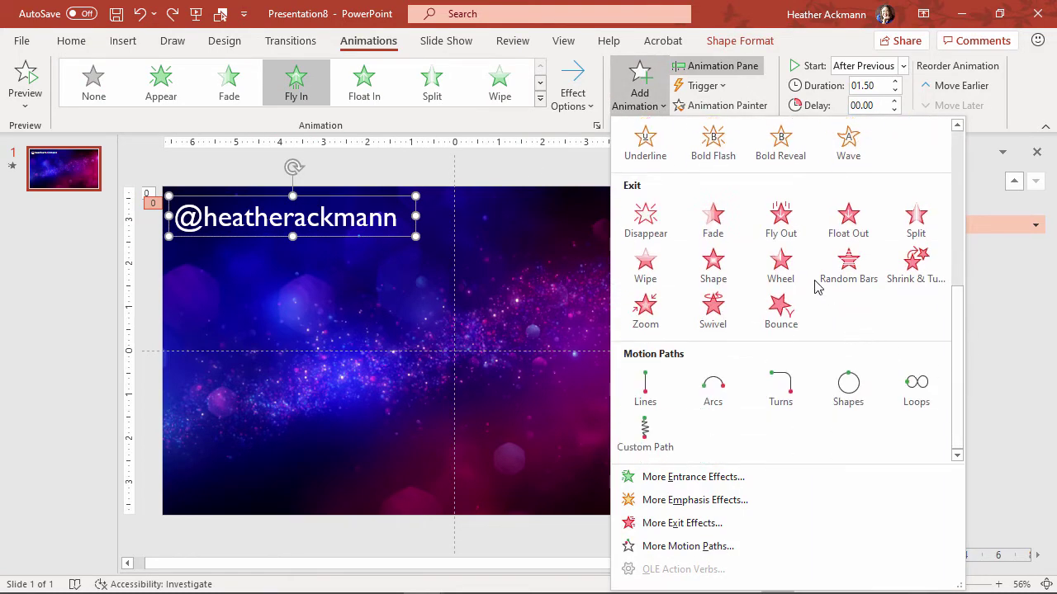
click(780, 219)
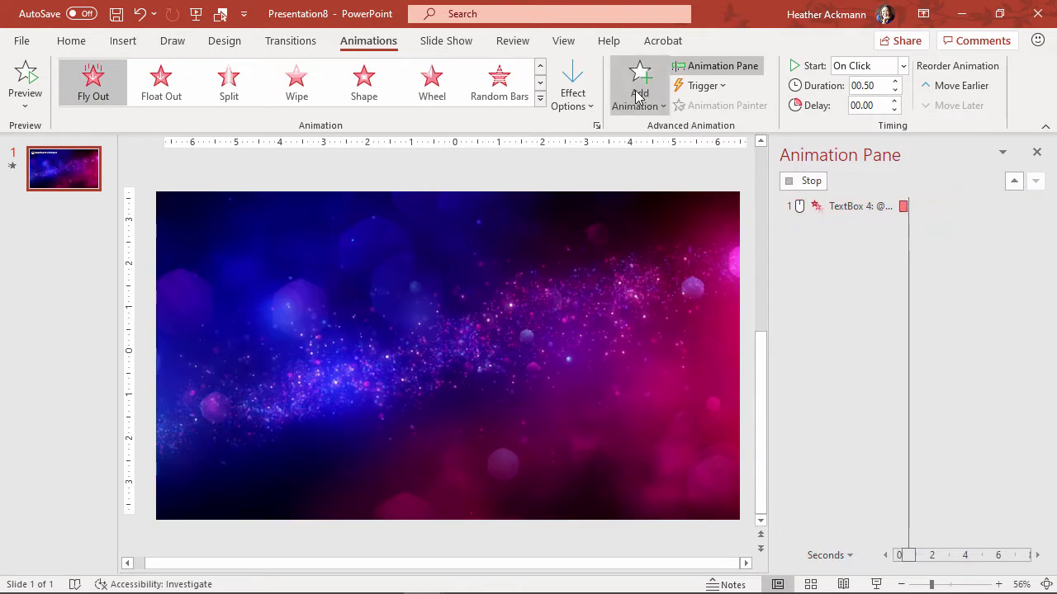
- Set the Fly Out to go To Left with a 1.50-second duration
click(576, 94)
click(602, 239)
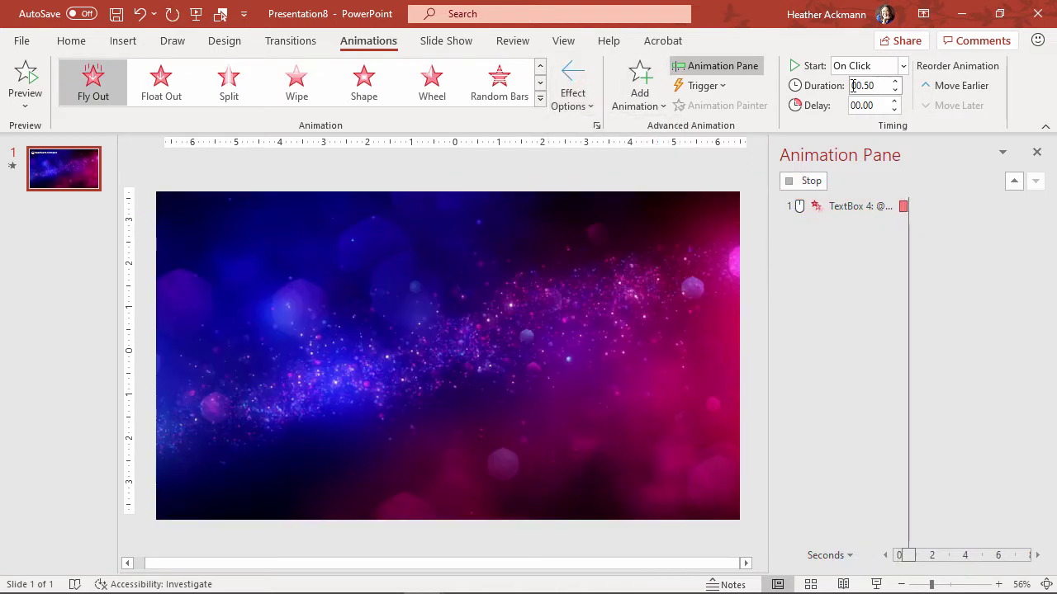
click(895, 82)
click(895, 82)
click(895, 82)
click(895, 82)
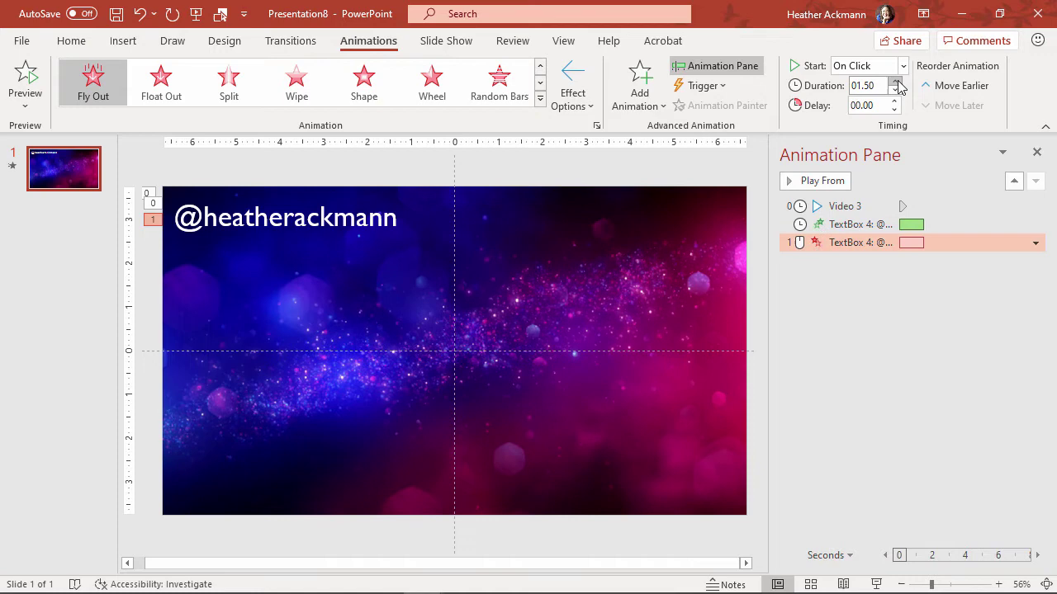
- Start the Fly Out With Previous at 6 seconds, then preview the full animation sequence
click(903, 66)
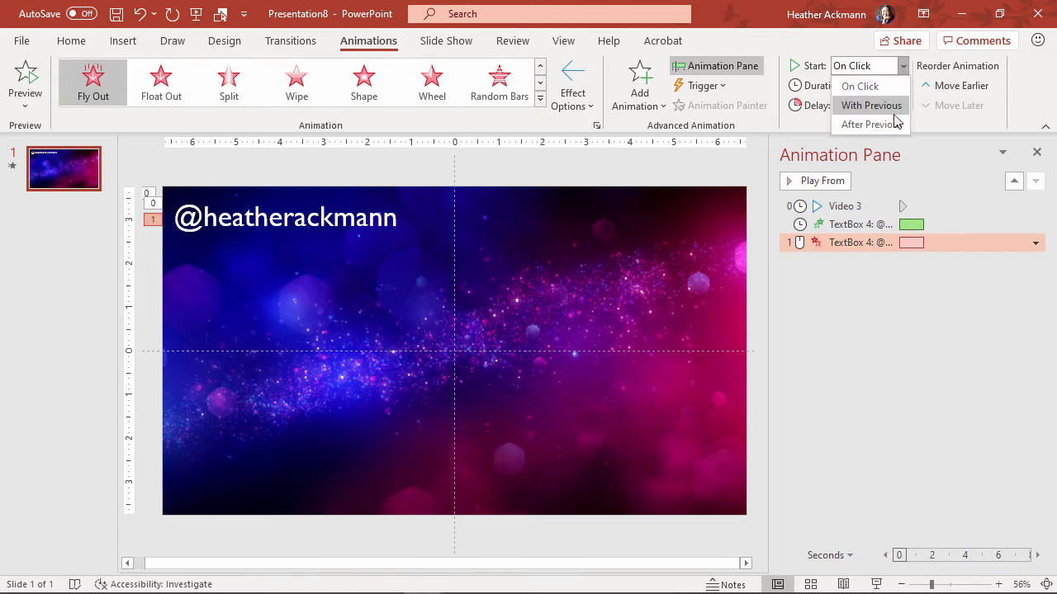
click(894, 112)
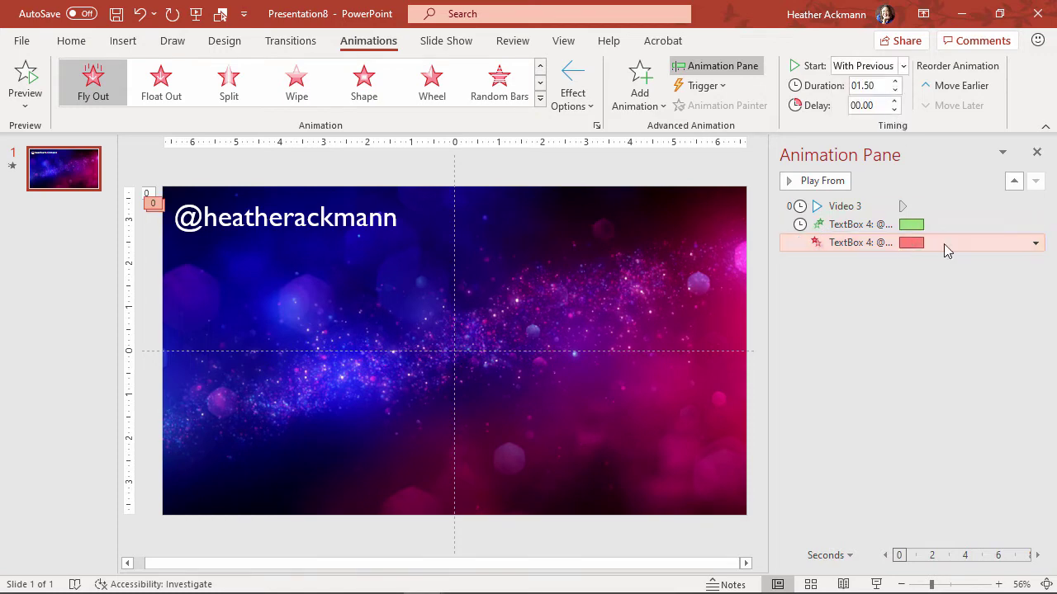
drag(907, 243, 1006, 253)
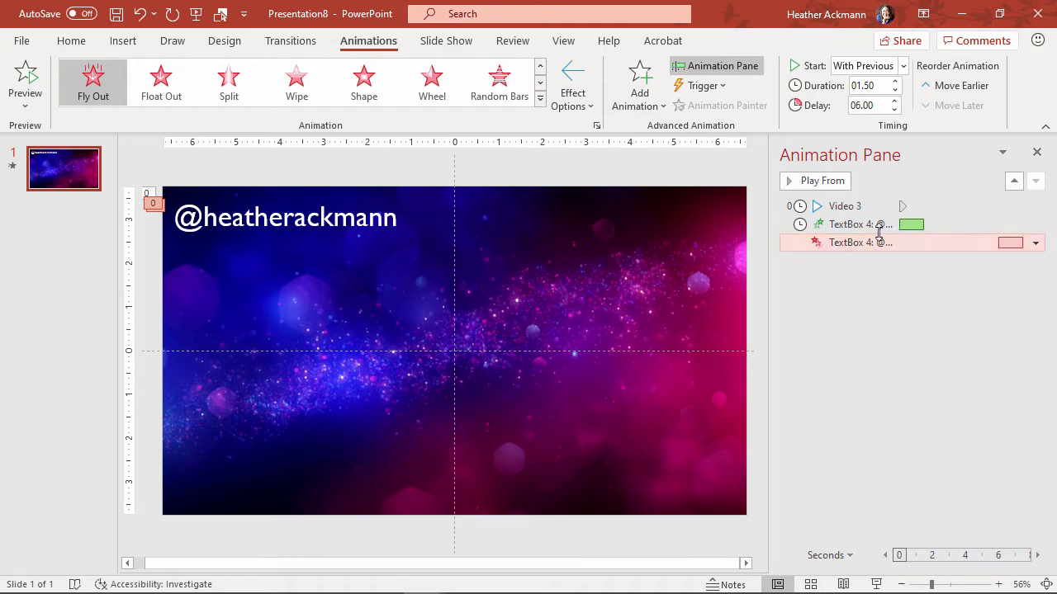
click(856, 207)
click(812, 181)
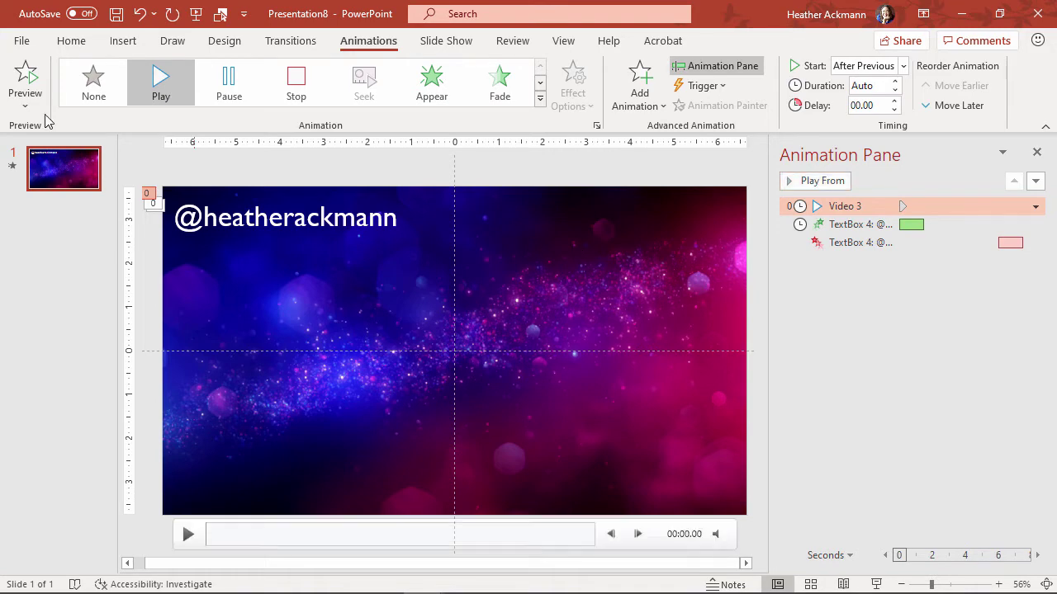
- Bring up the Create a Video export page showing Full HD (1080p) and 05.00 seconds per slide
click(35, 42)
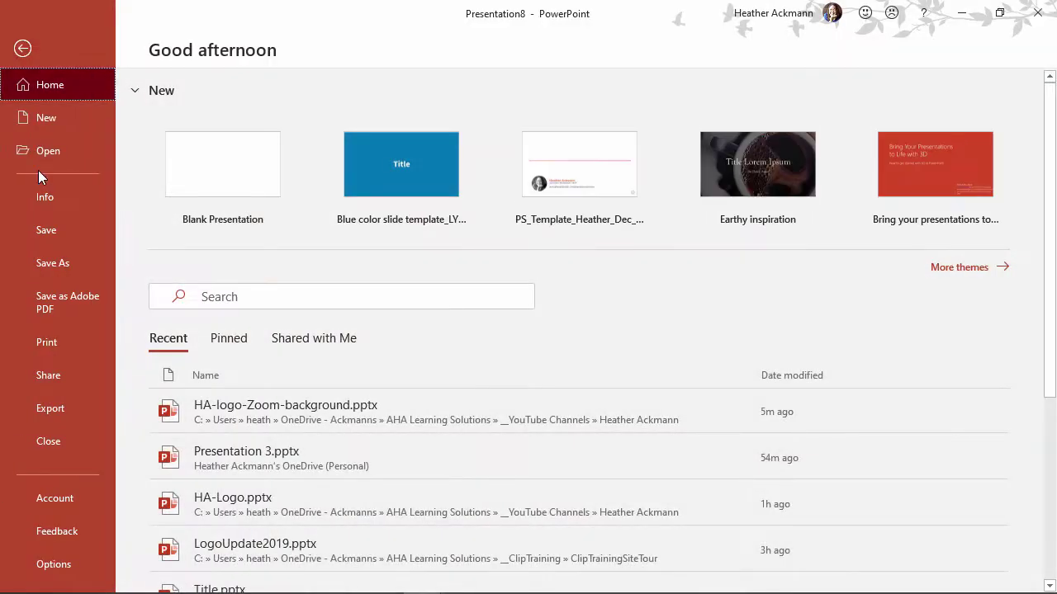
click(59, 407)
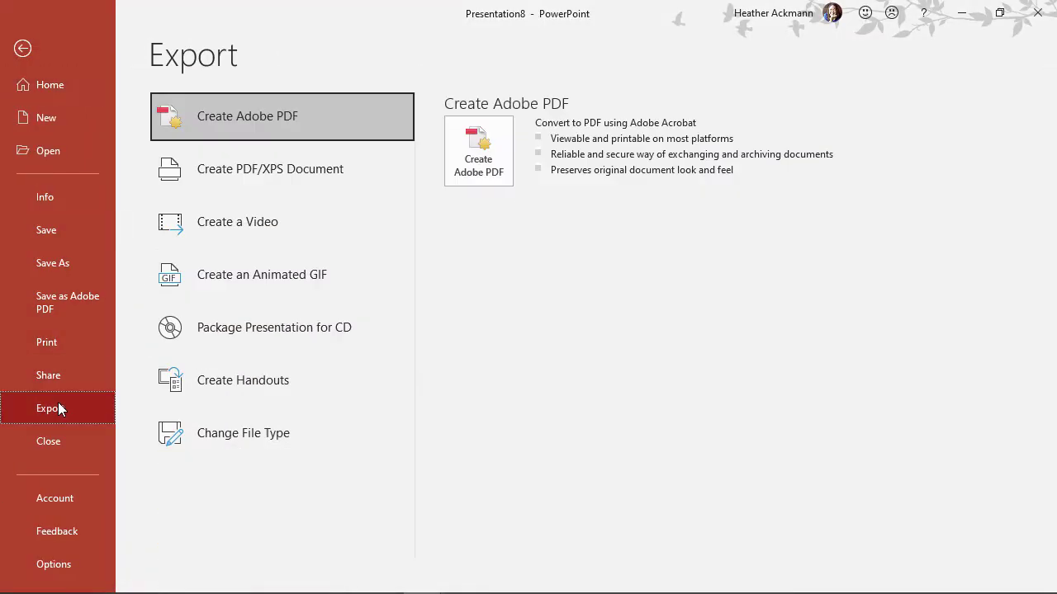
click(327, 220)
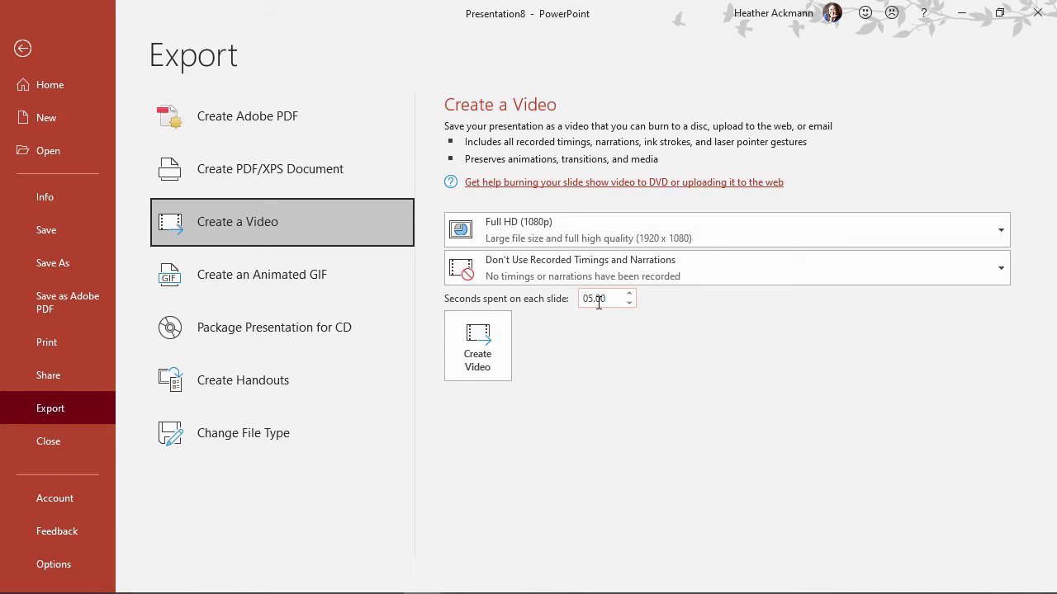
- Preview the slide's background video, then start a Full HD (1080p) video export at 6 seconds per slide
click(24, 47)
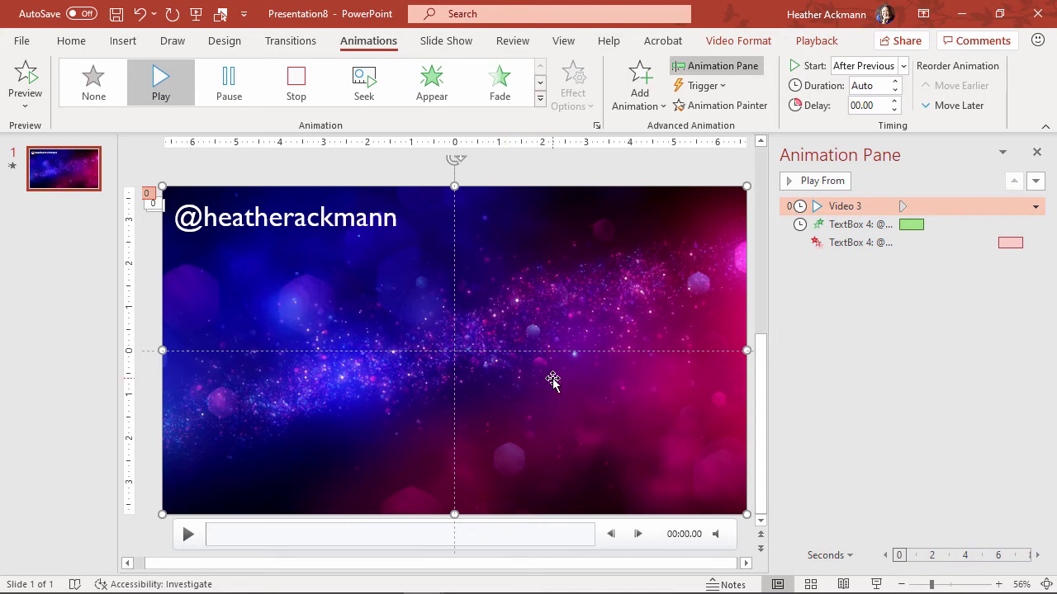
drag(344, 540, 608, 558)
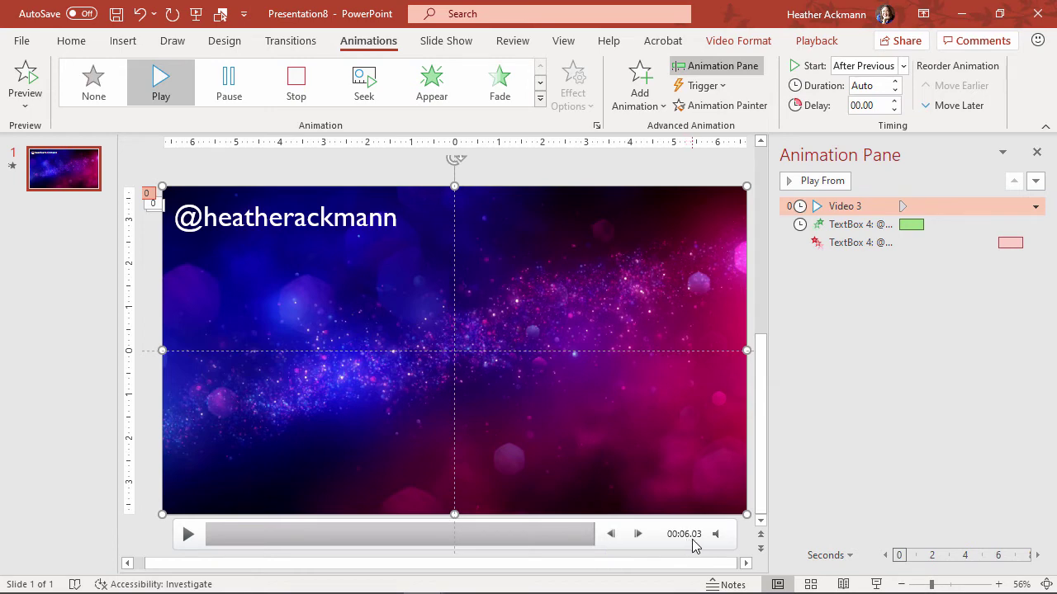
click(30, 43)
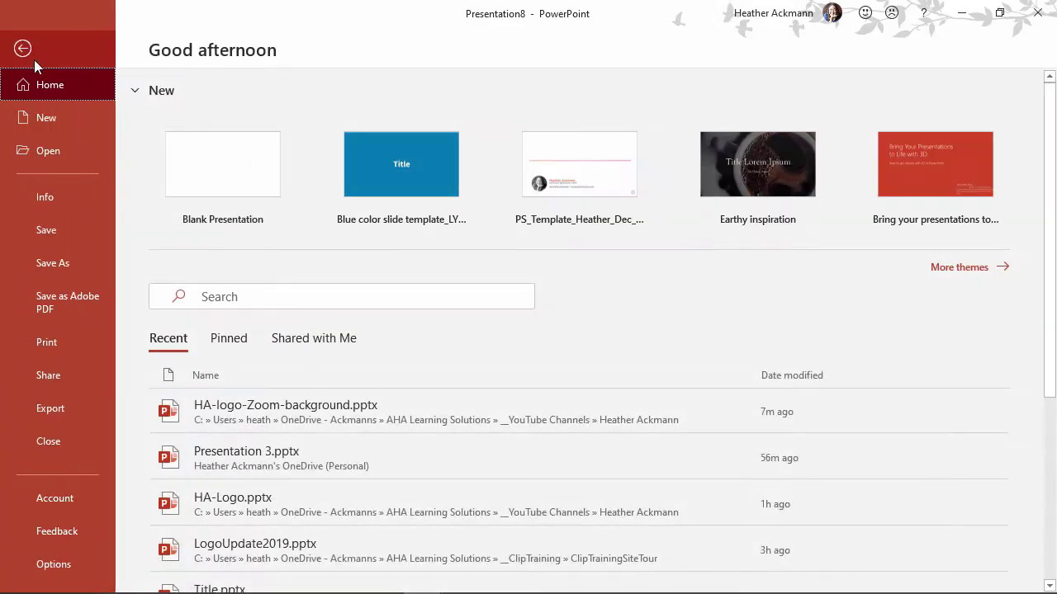
click(72, 409)
click(333, 237)
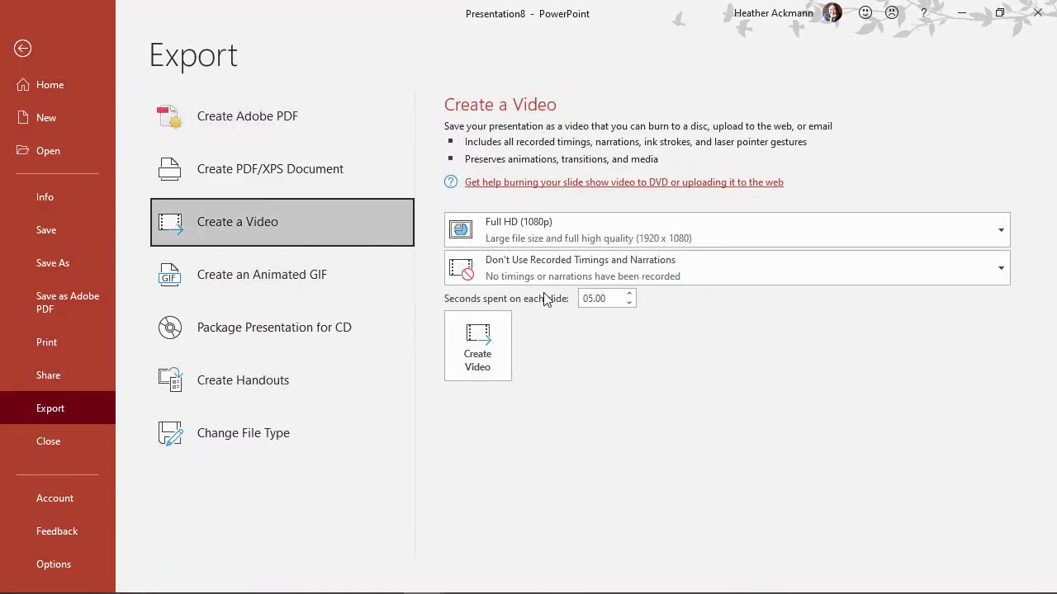
double_click(620, 291)
text(0)
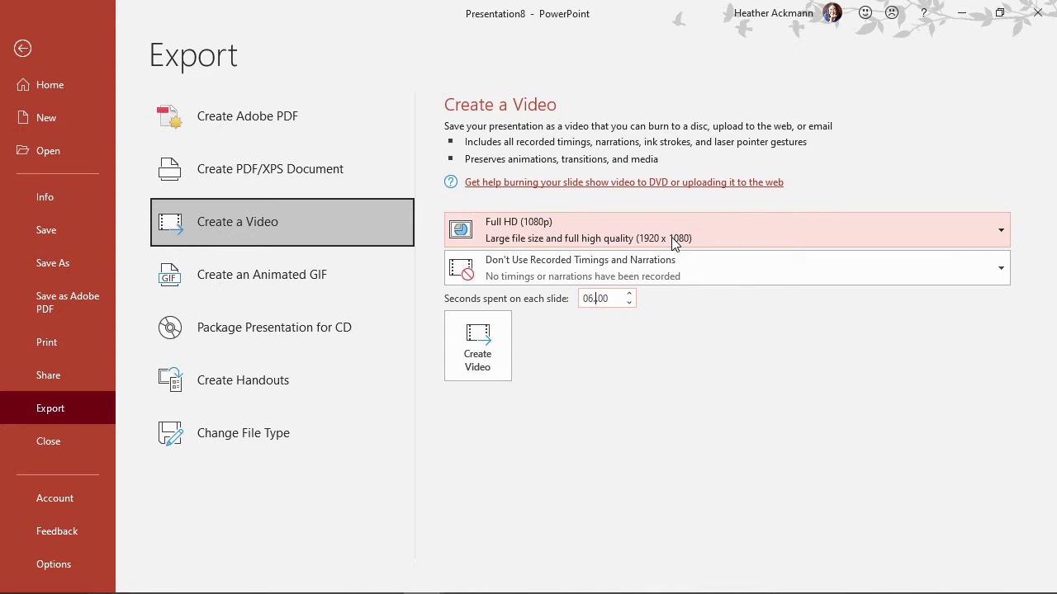
click(615, 296)
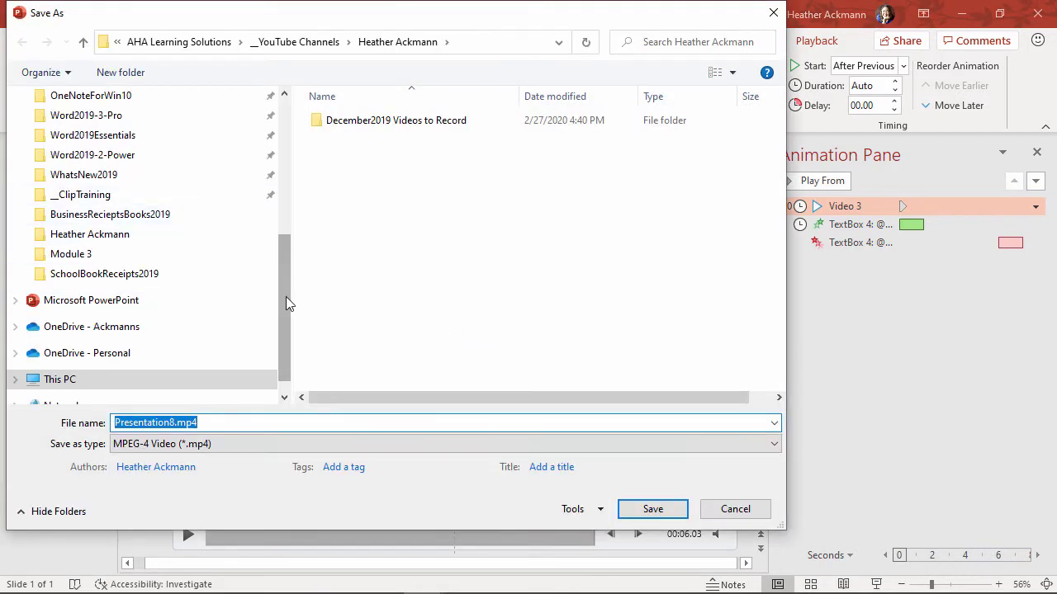
- Save the exported MP4 to the Desktop under the name Video1
drag(286, 298, 297, 118)
click(71, 268)
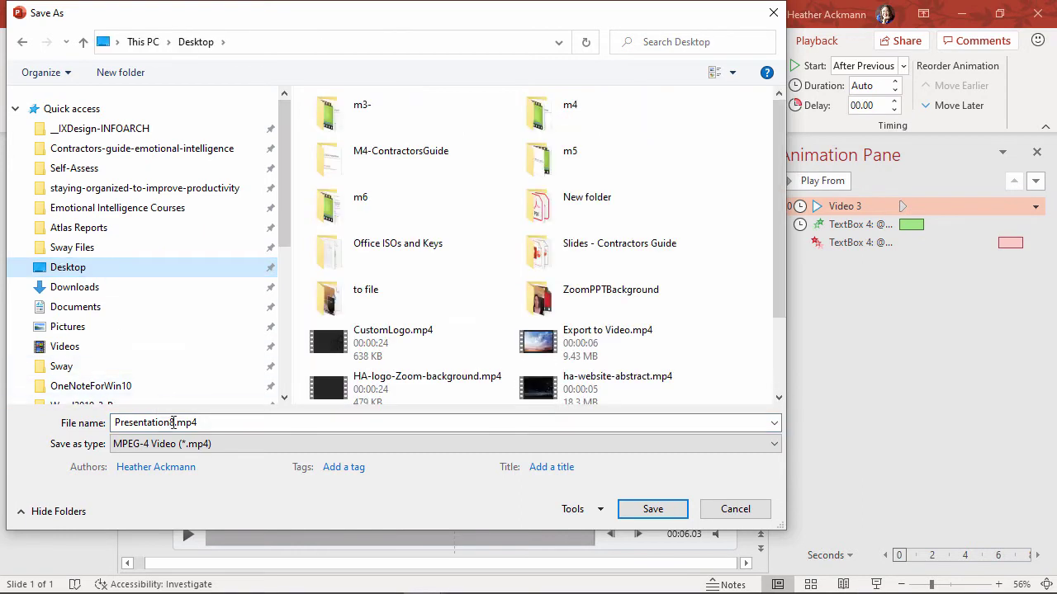
text(Video)
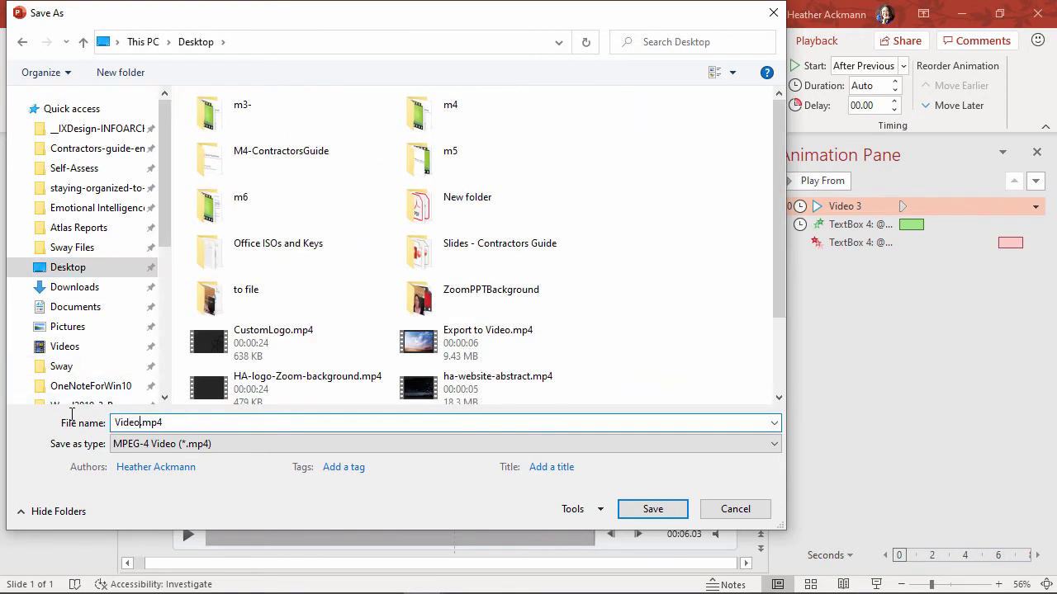
text(1)
click(652, 510)
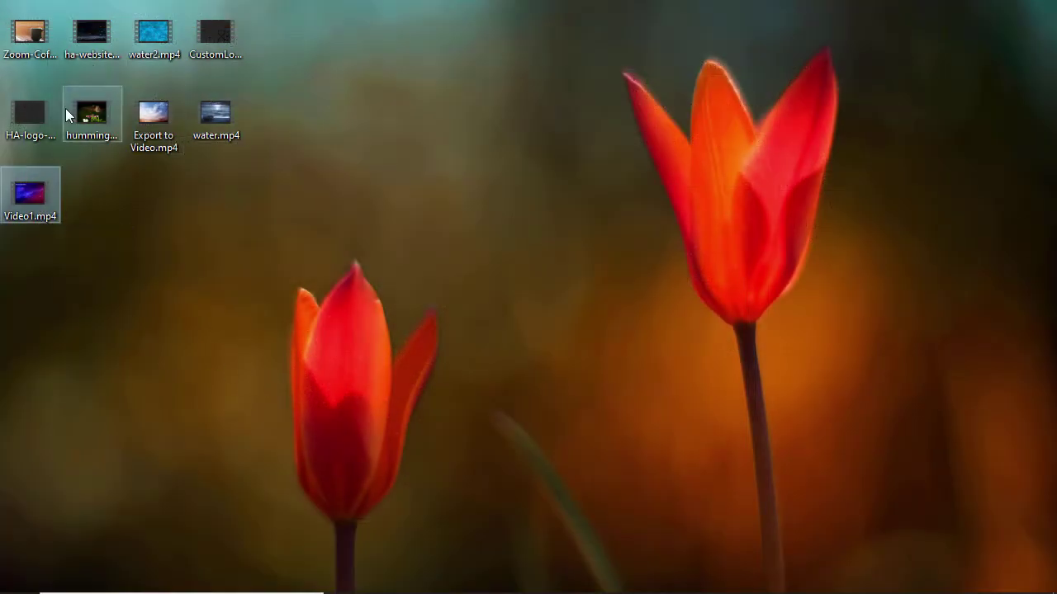
- Search Windows for 'zoom' and launch the Zoom desktop app
mouse_move(161, 136)
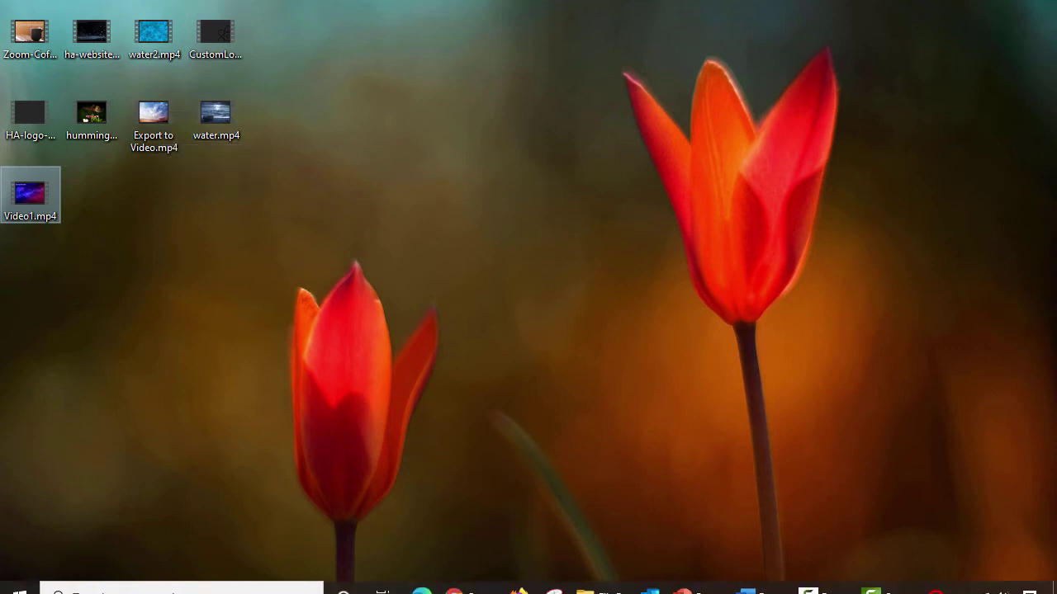
click(212, 581)
text(zoom)
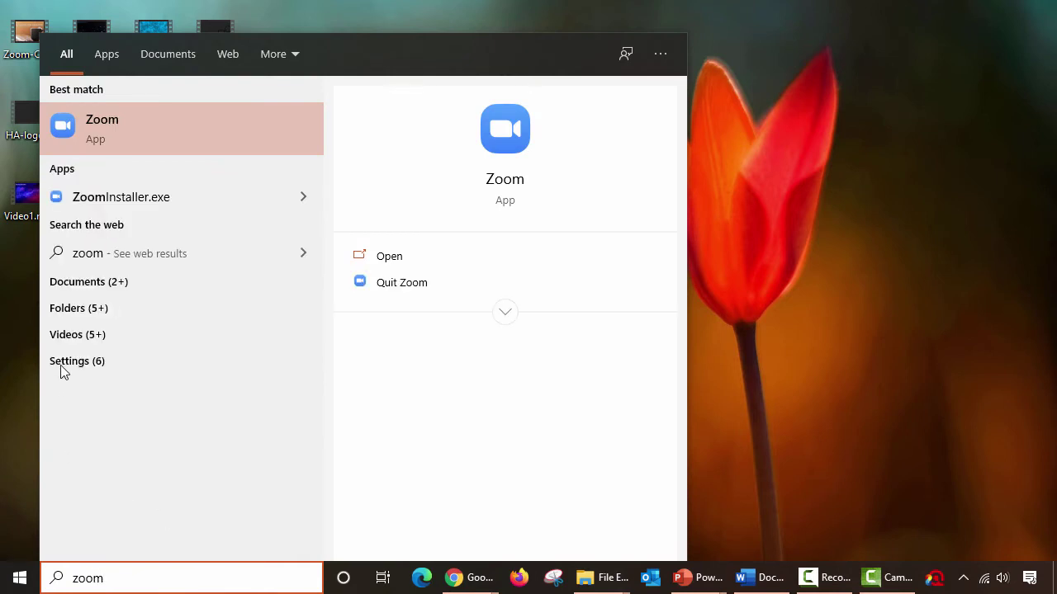
click(109, 123)
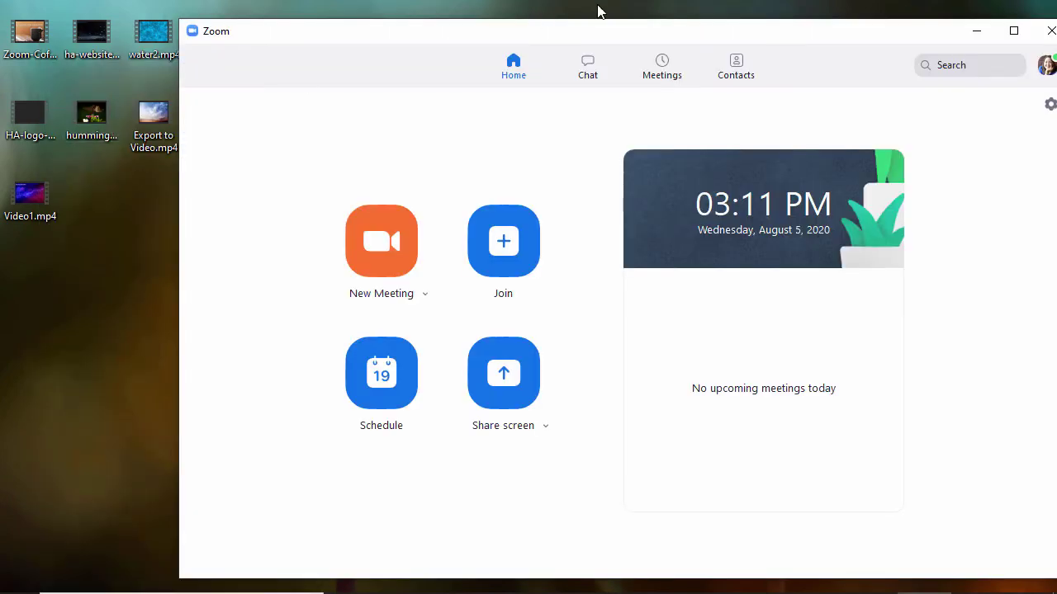
- Maximize Zoom and go to the Background & Filters page in Settings
click(960, 15)
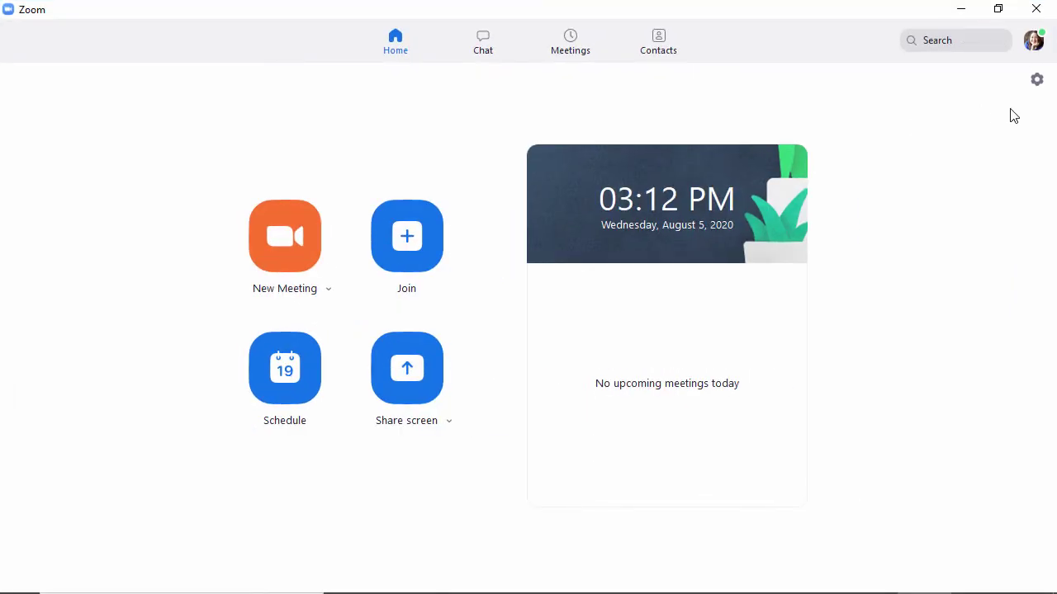
click(1038, 83)
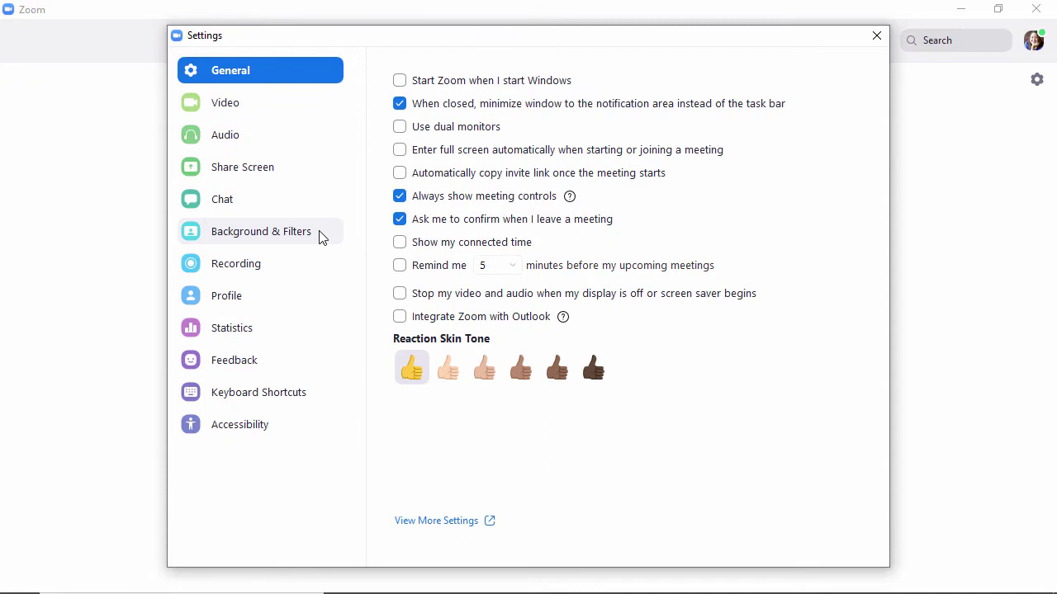
click(250, 236)
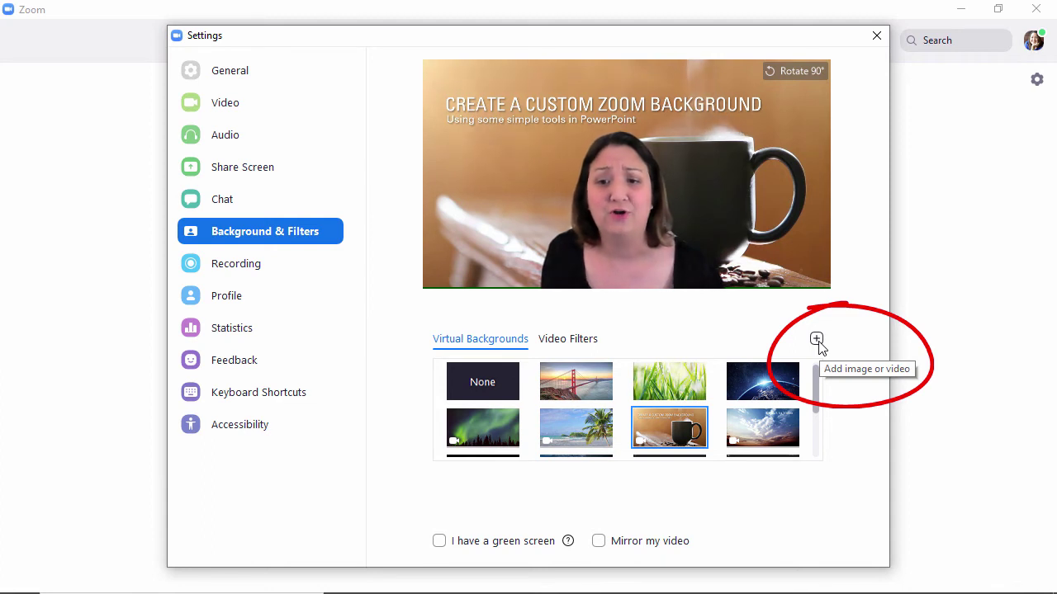
- Add Video1.mp4 from the Desktop as a new video virtual background
click(816, 339)
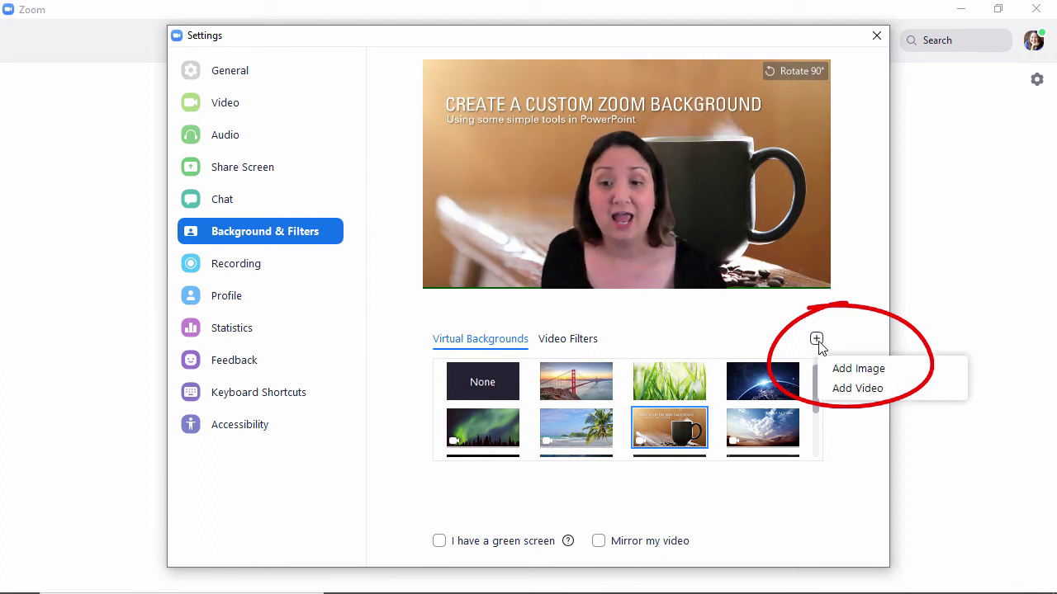
click(882, 388)
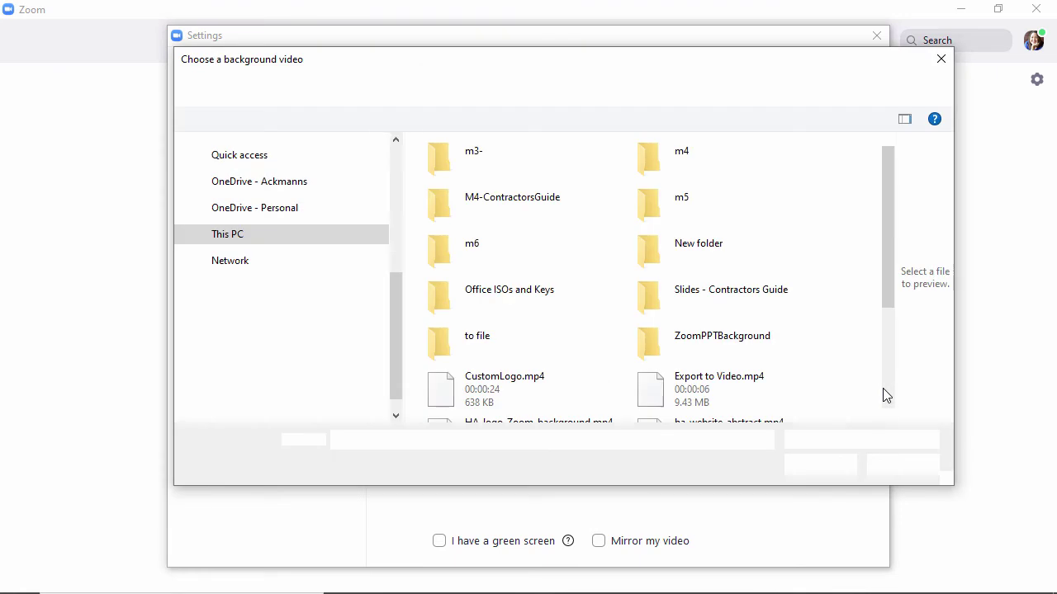
drag(393, 337, 395, 201)
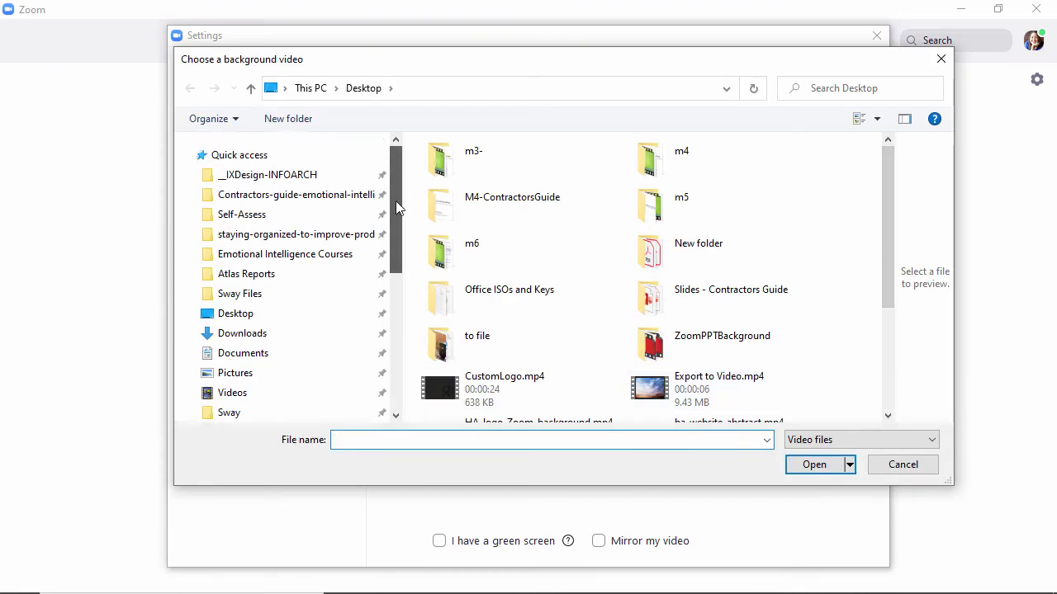
click(384, 318)
drag(894, 200, 897, 319)
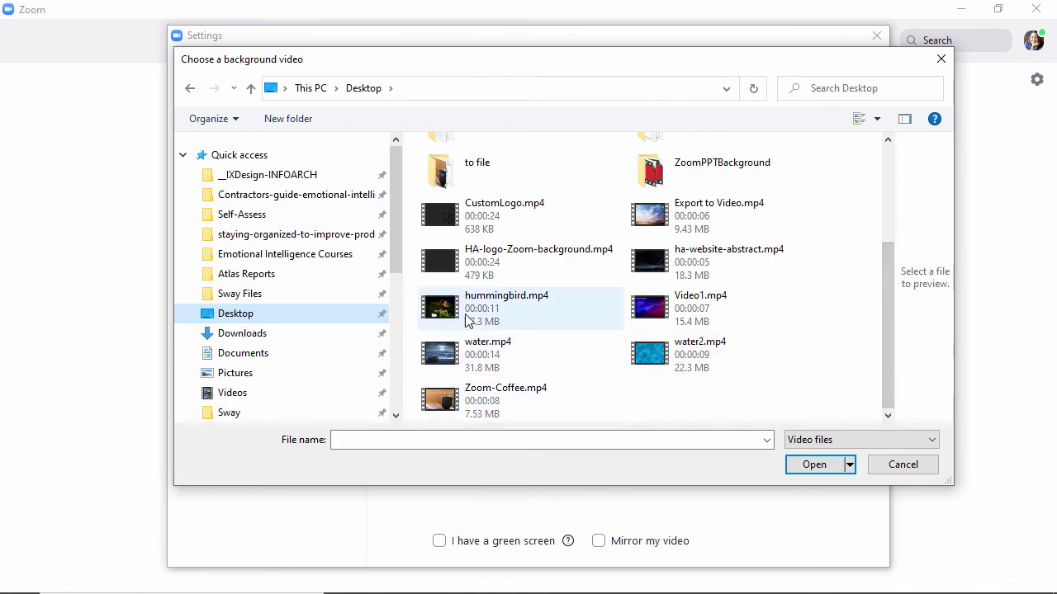
click(701, 304)
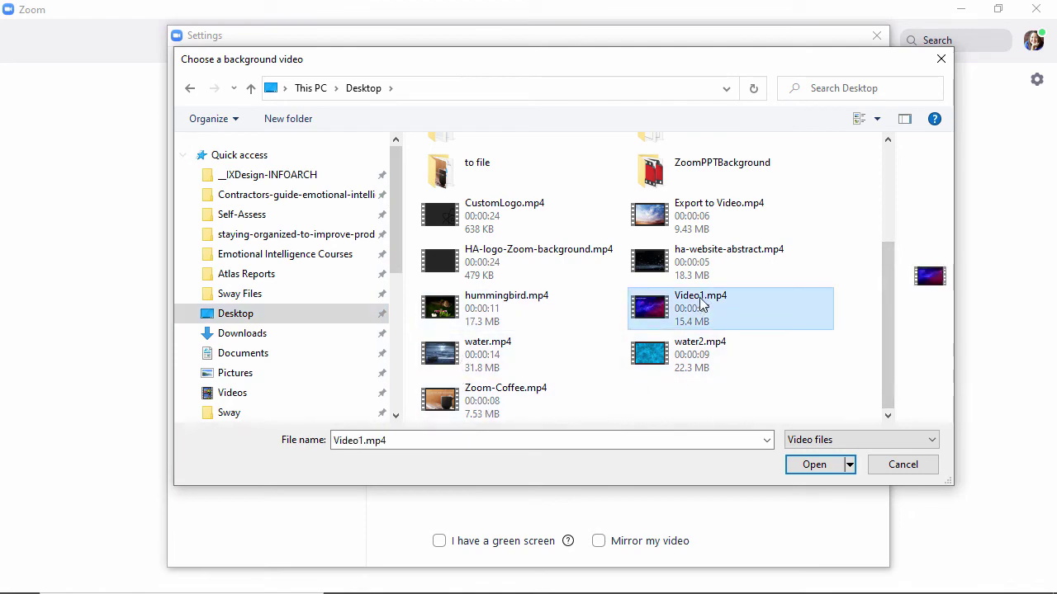
click(828, 466)
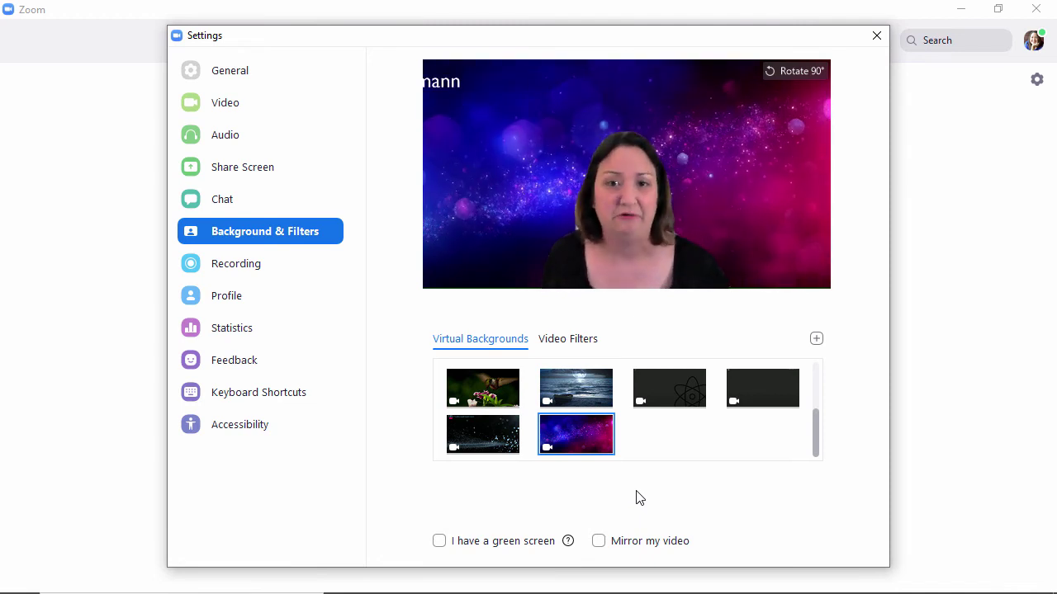
- Try the moonlit water, dark logo and hummingbird backgrounds, ending on the sparkly abstract one
click(494, 442)
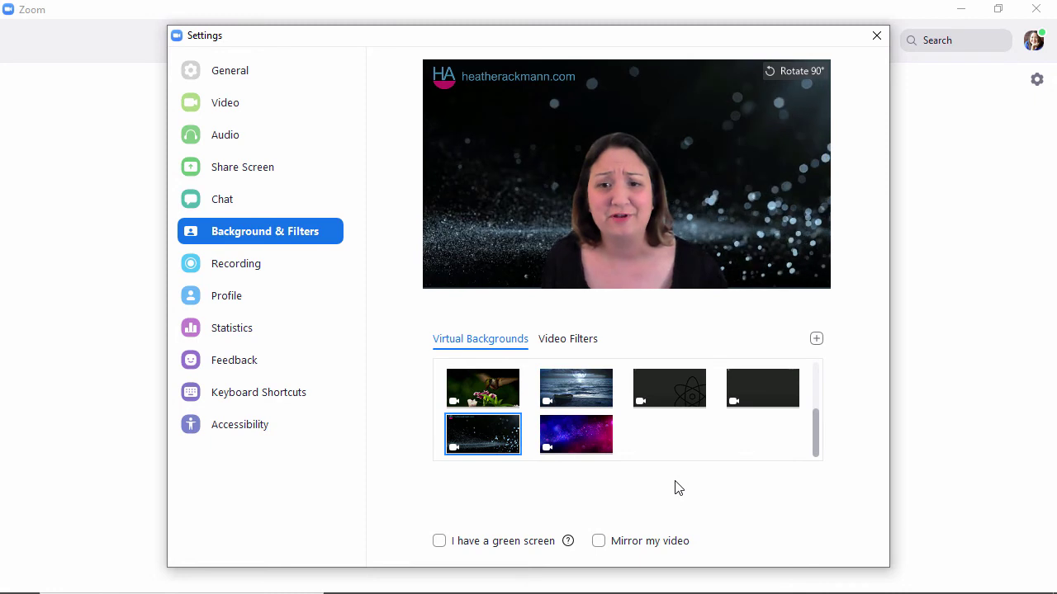
mouse_move(564, 399)
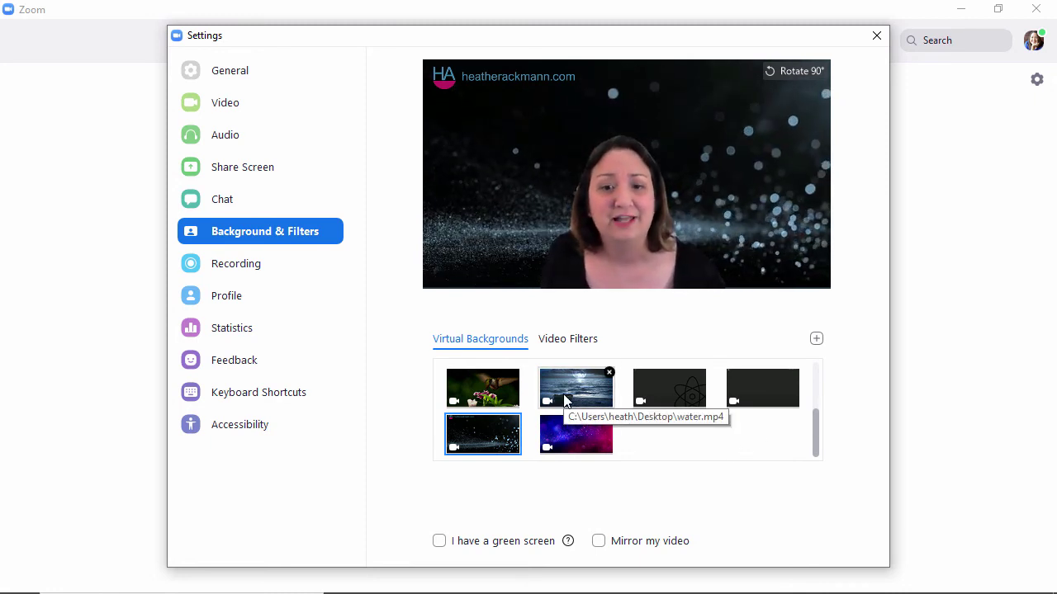
click(565, 400)
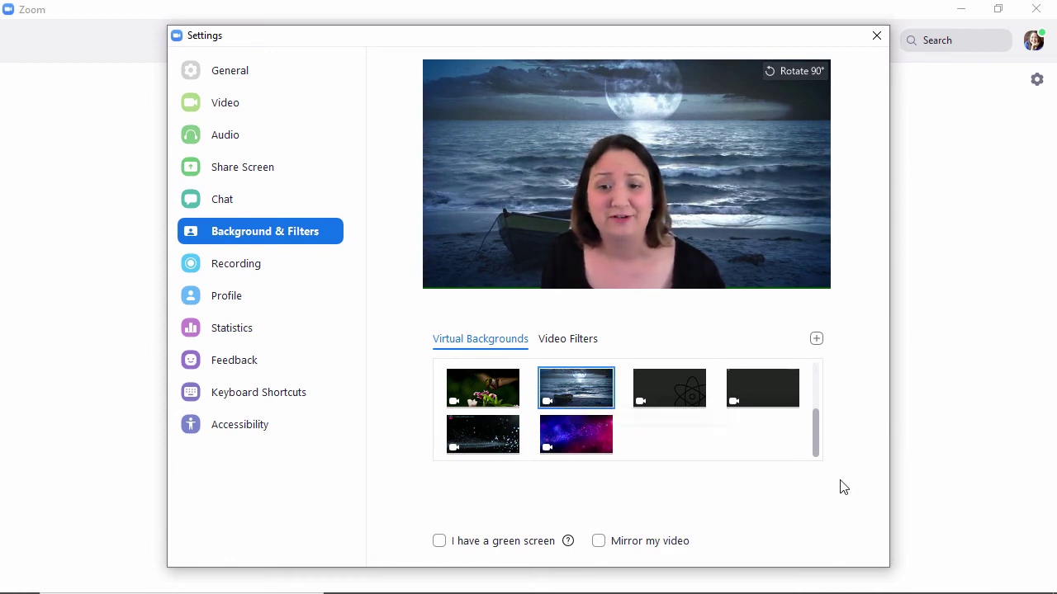
click(771, 394)
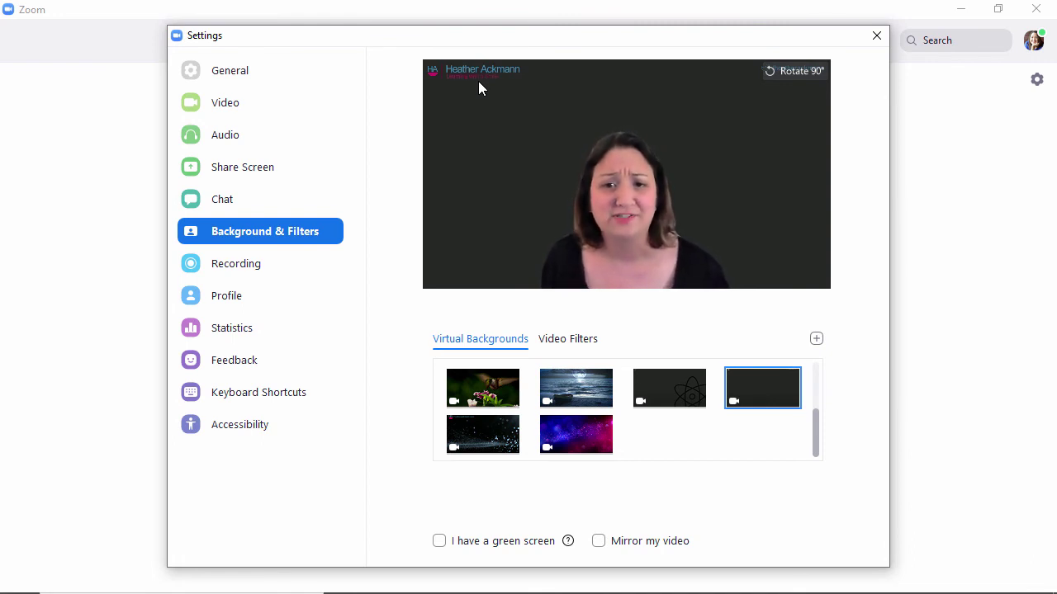
click(494, 390)
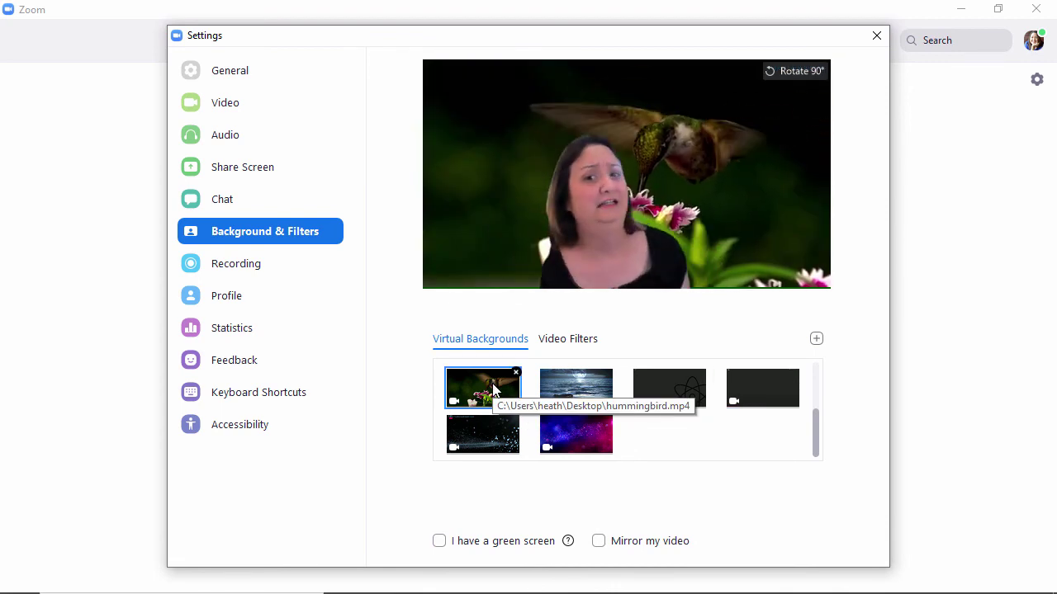
click(472, 438)
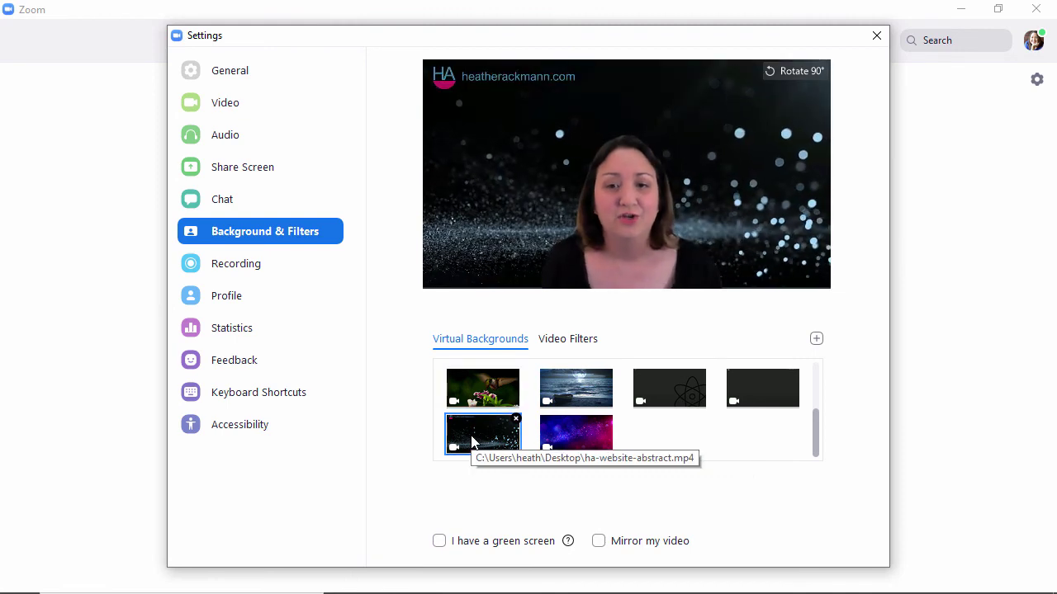